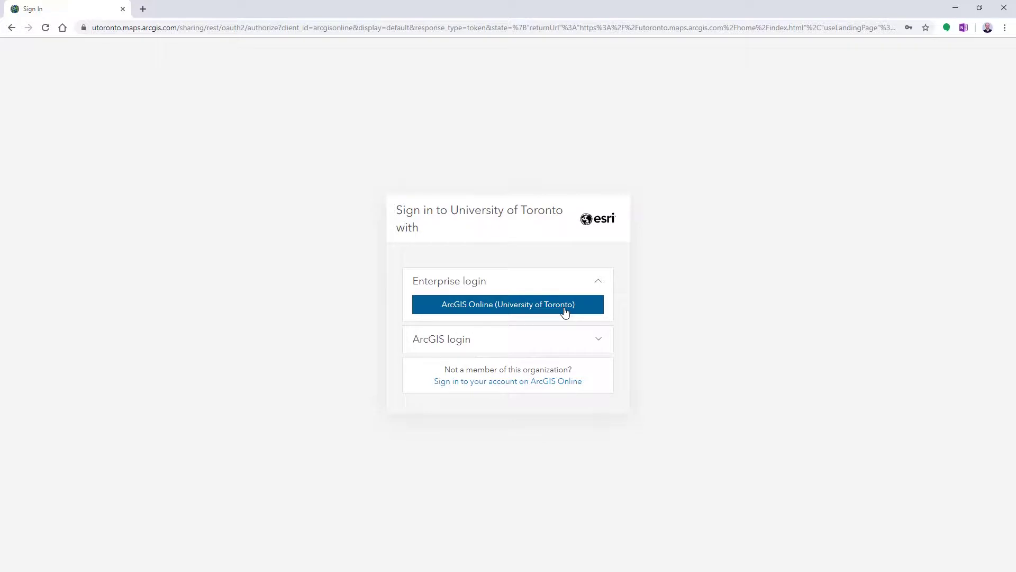
Sign in with the University of Toronto enterprise account and view the empty Demo folder in My Content
click(565, 310)
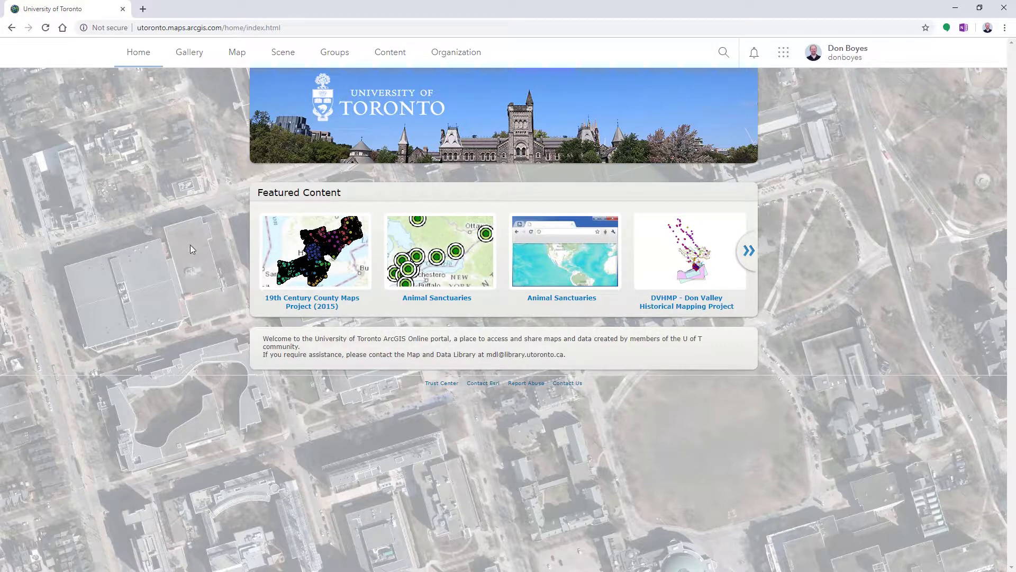
click(394, 61)
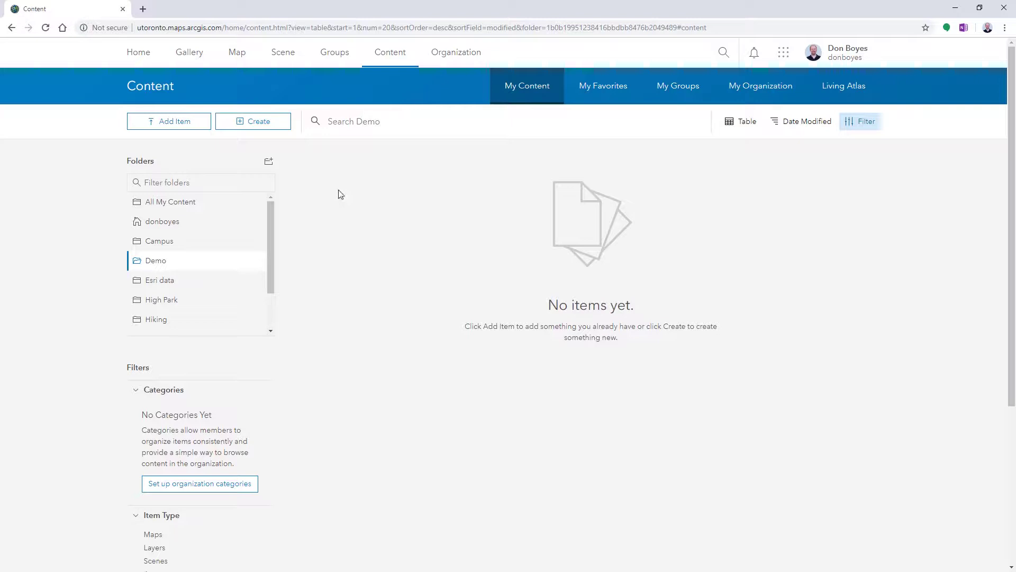
Start a new feature layer built from the Field Notes template
click(258, 129)
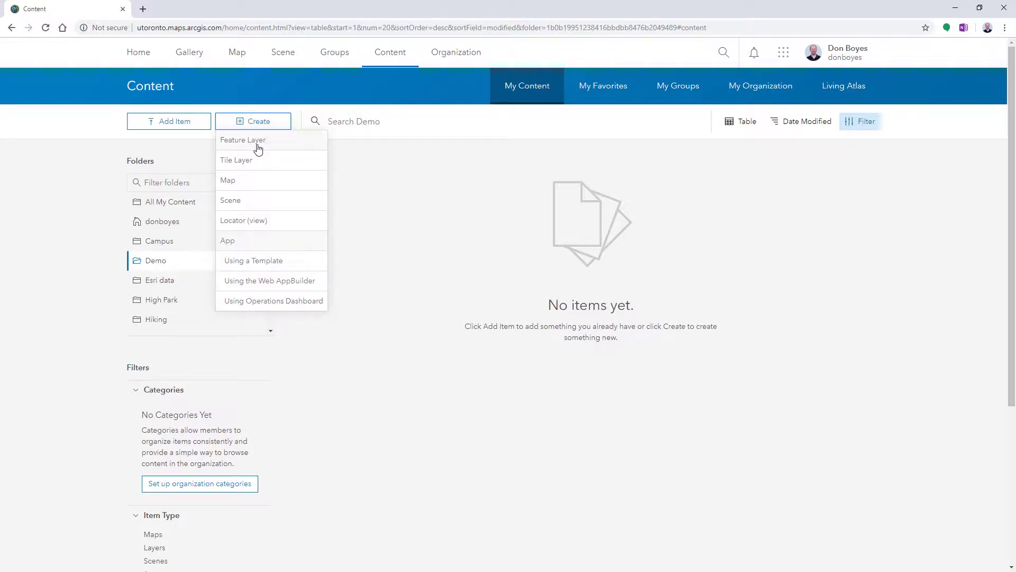
click(258, 150)
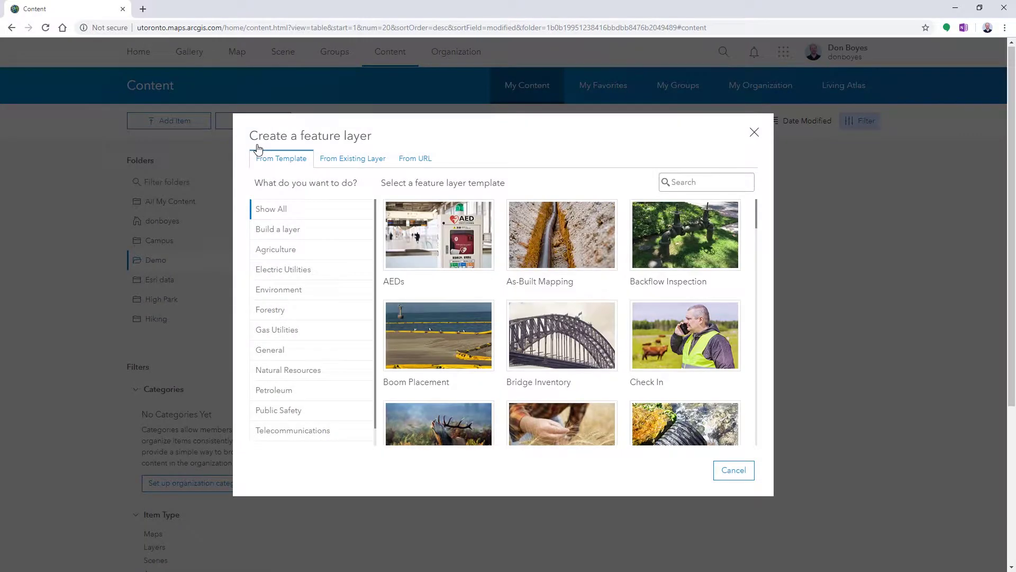
scroll(258, 148, down, 4)
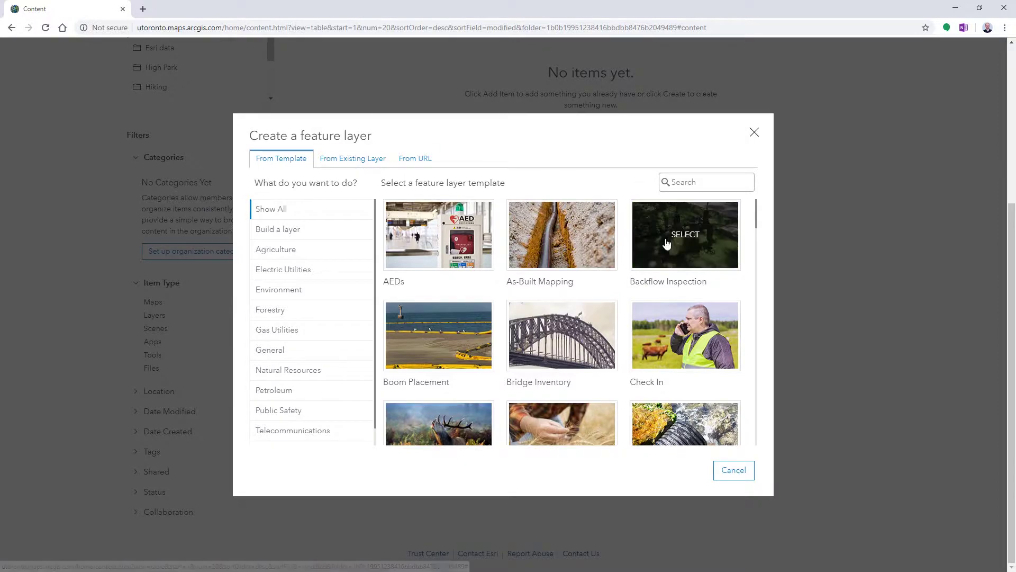
scroll(706, 287, down, 3)
scroll(706, 286, down, 6)
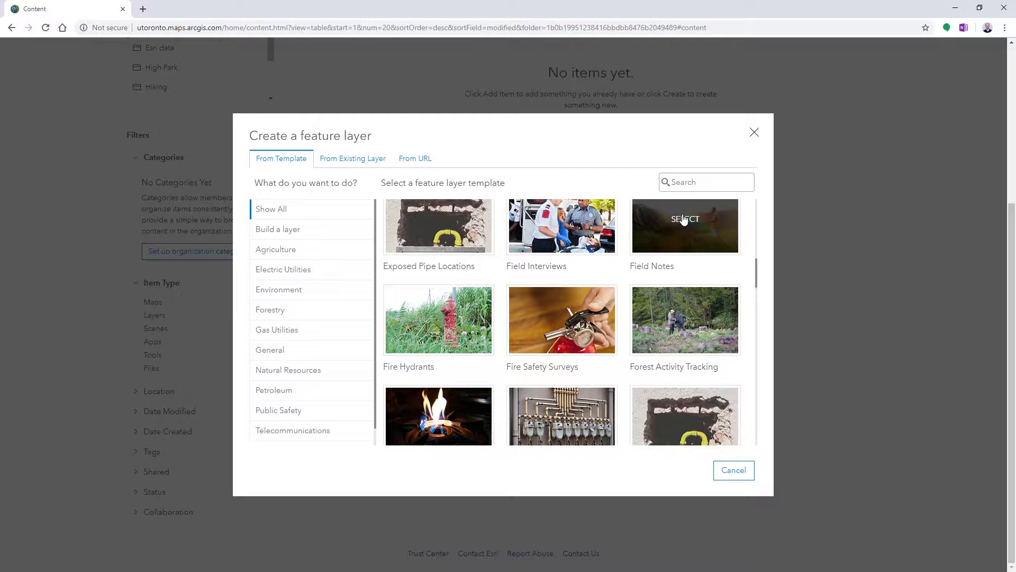
click(684, 219)
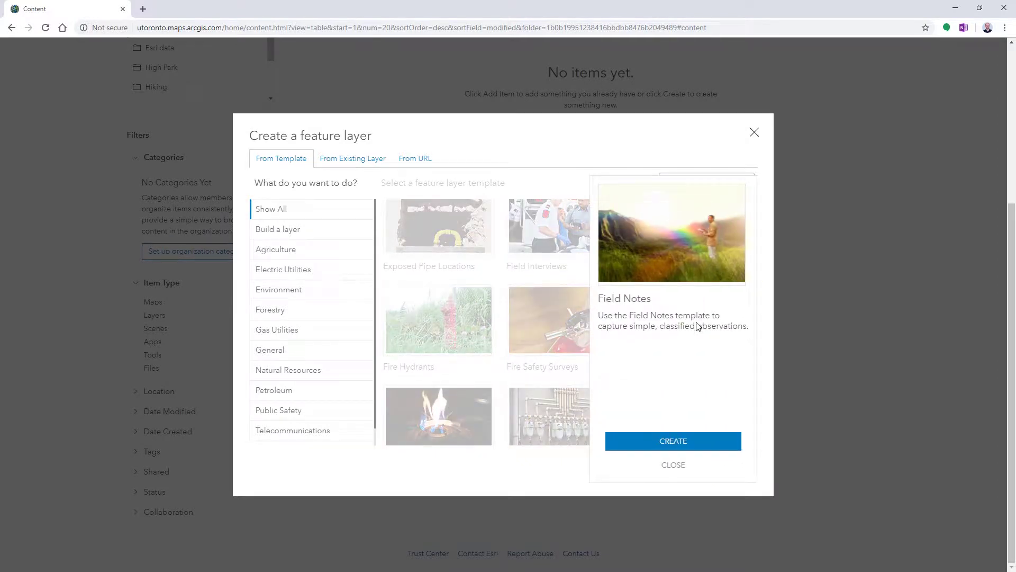
click(679, 447)
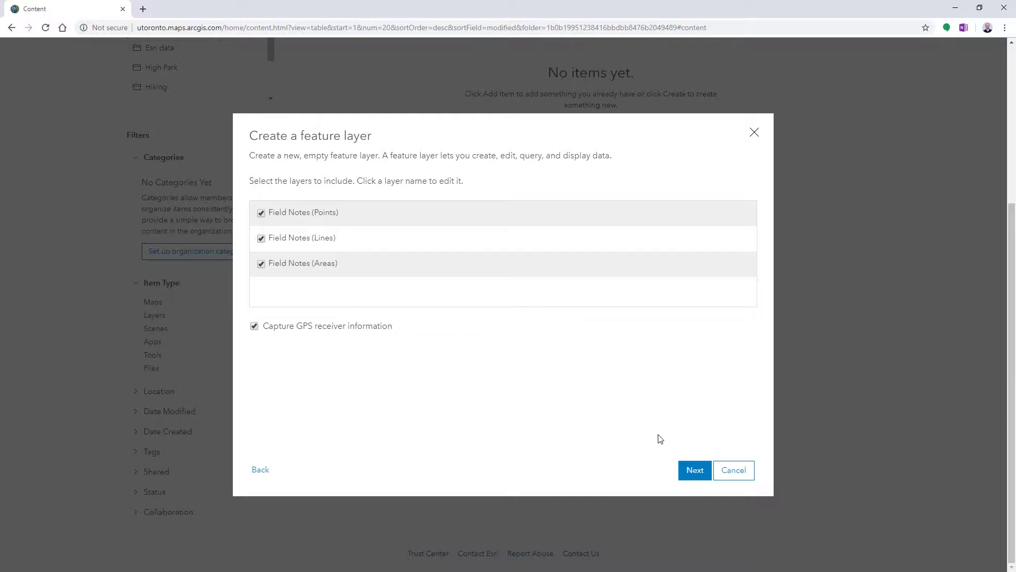
Keep all three Field Notes layers and frame the extent on downtown campus (-79.425 to -79.359, 43.656 to 43.672)
click(694, 471)
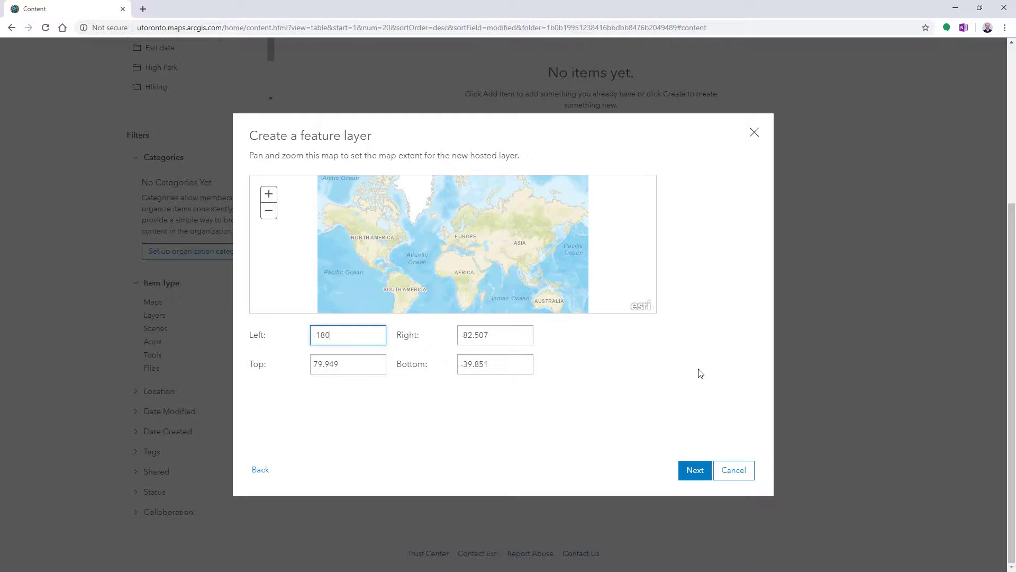
scroll(388, 239, up, 2)
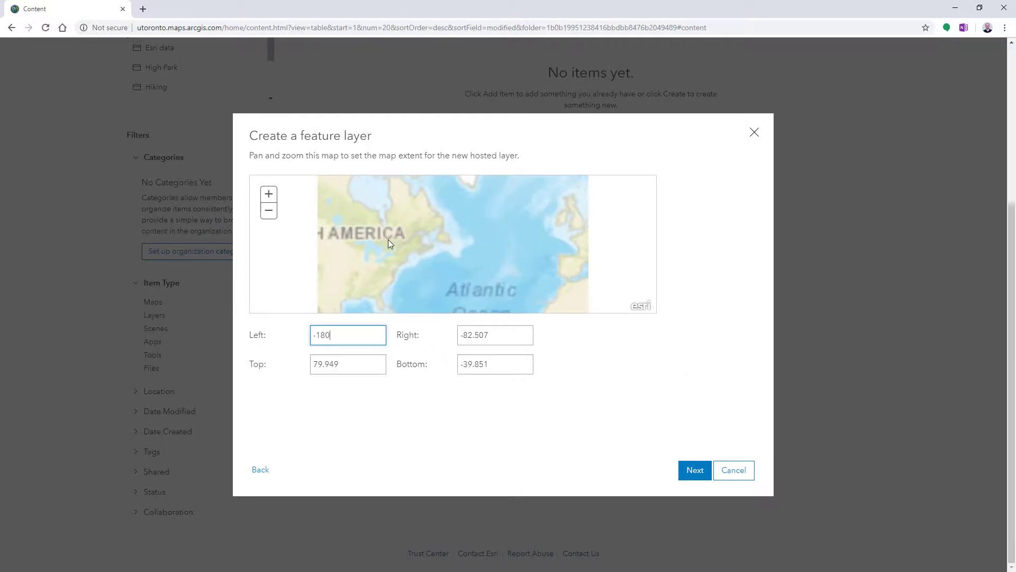
scroll(383, 258, up, 3)
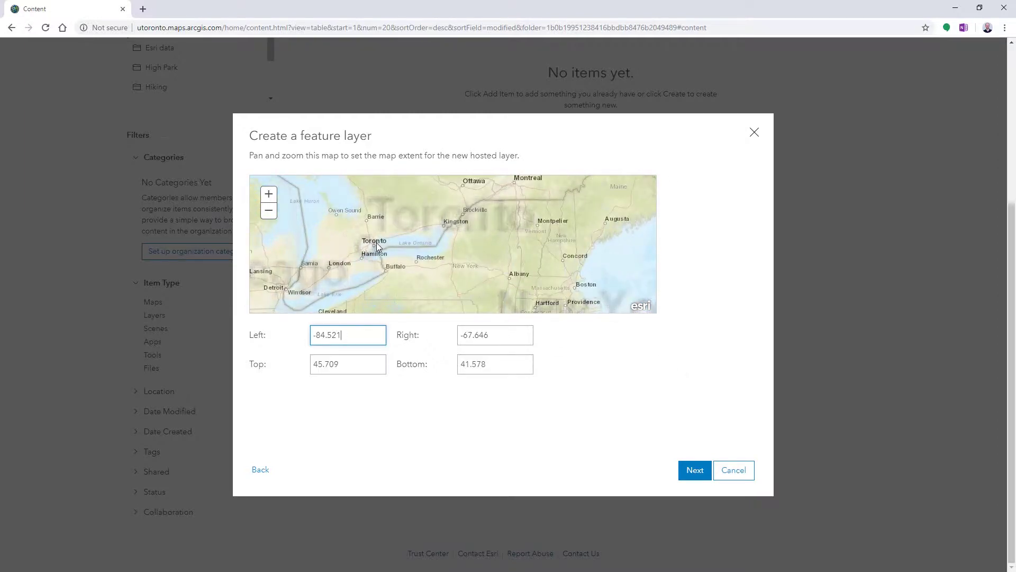
scroll(376, 243, up, 4)
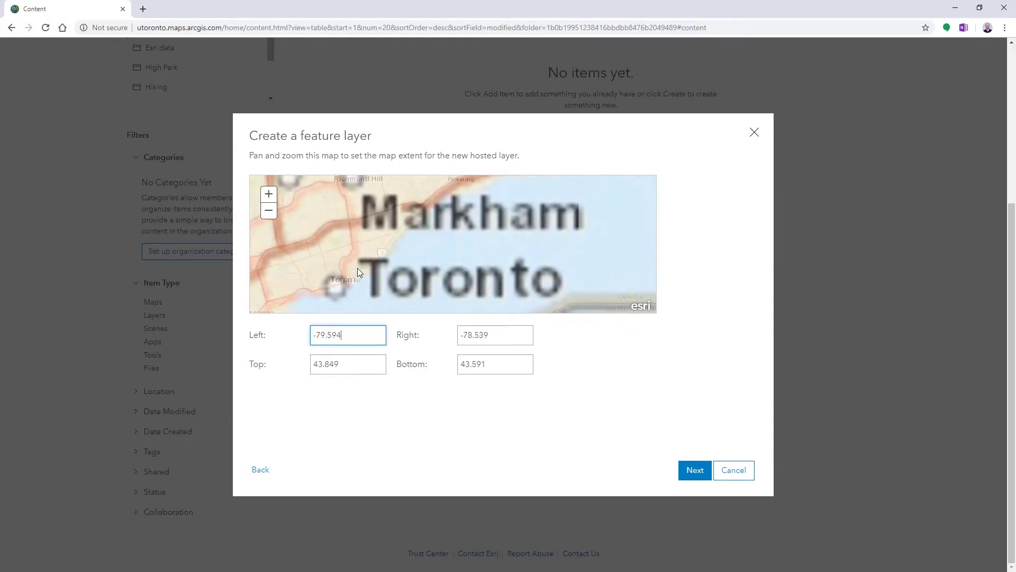
scroll(390, 250, up, 3)
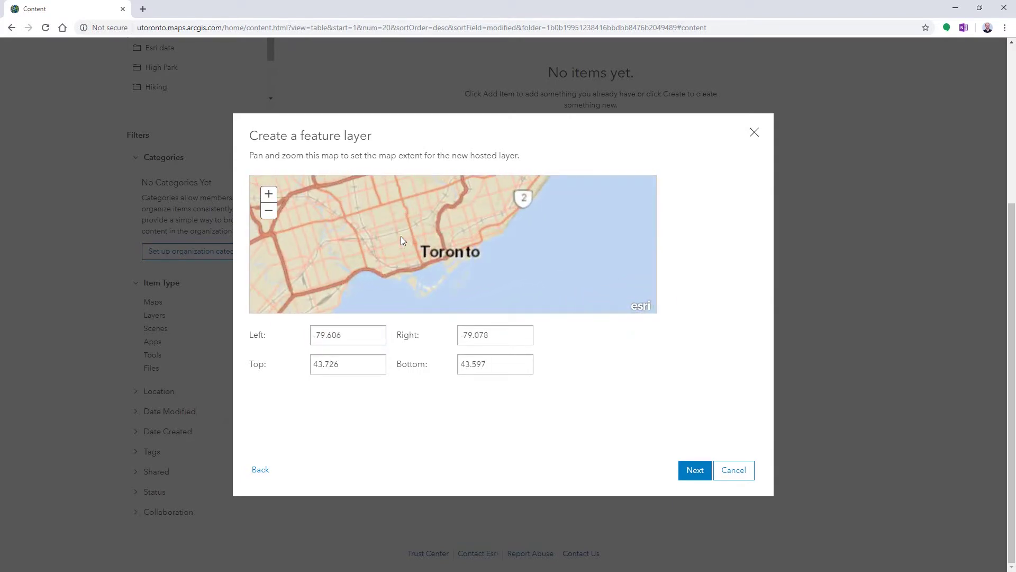
drag(401, 236, 459, 240)
scroll(450, 264, up, 1)
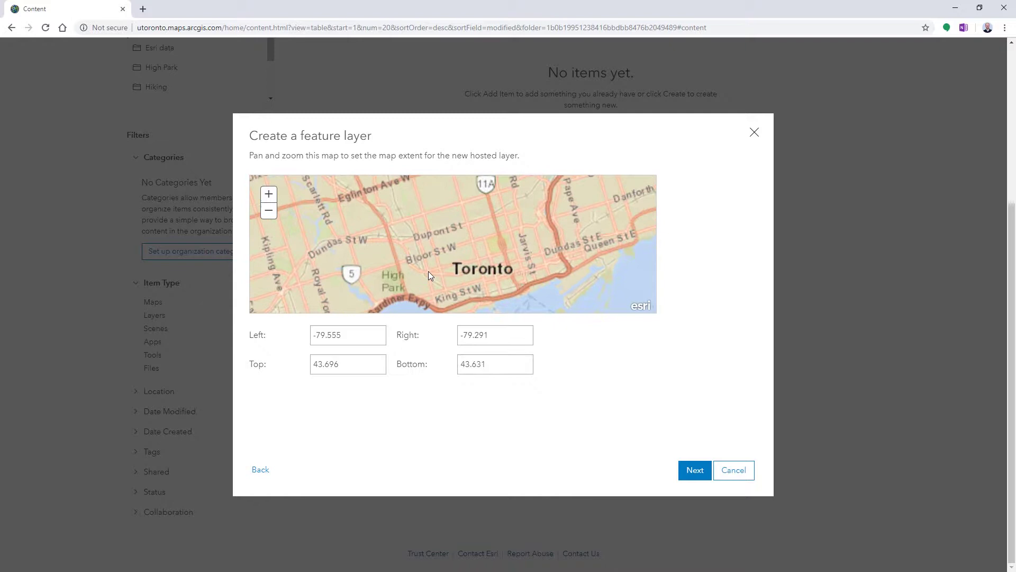
scroll(488, 270, up, 2)
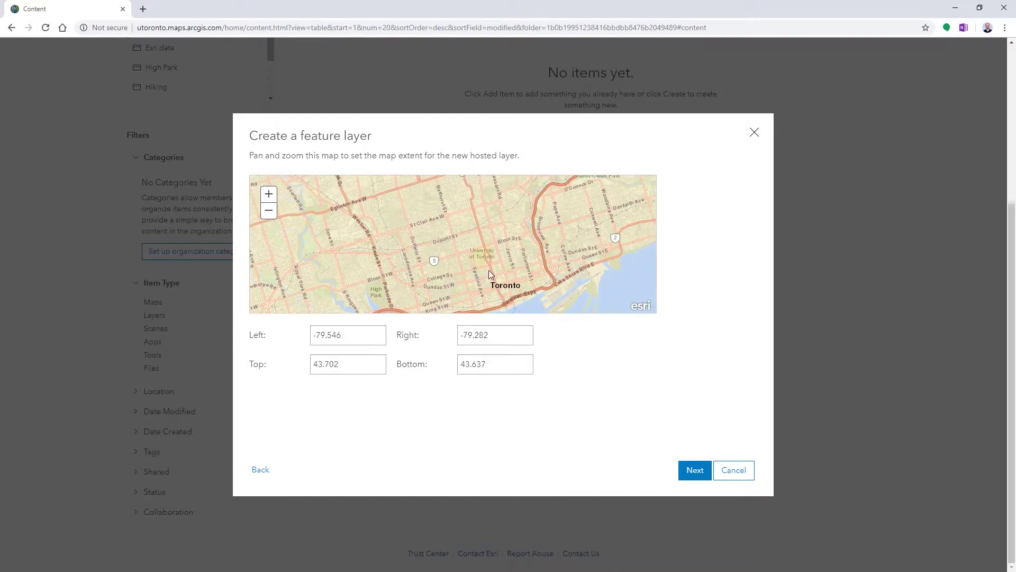
drag(476, 235, 442, 263)
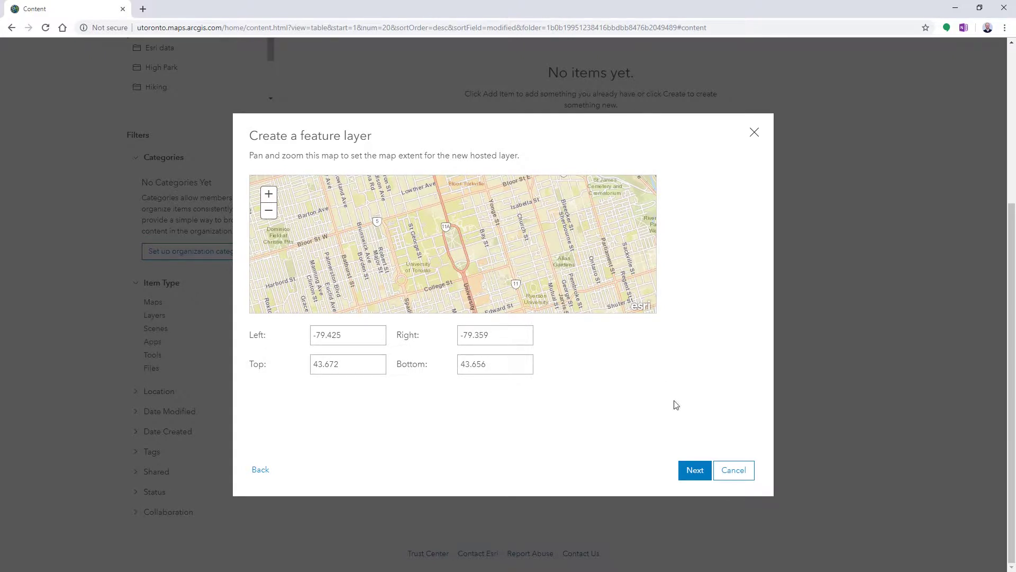
Accept the extent and title the new hosted feature layer Campus_demo
click(695, 470)
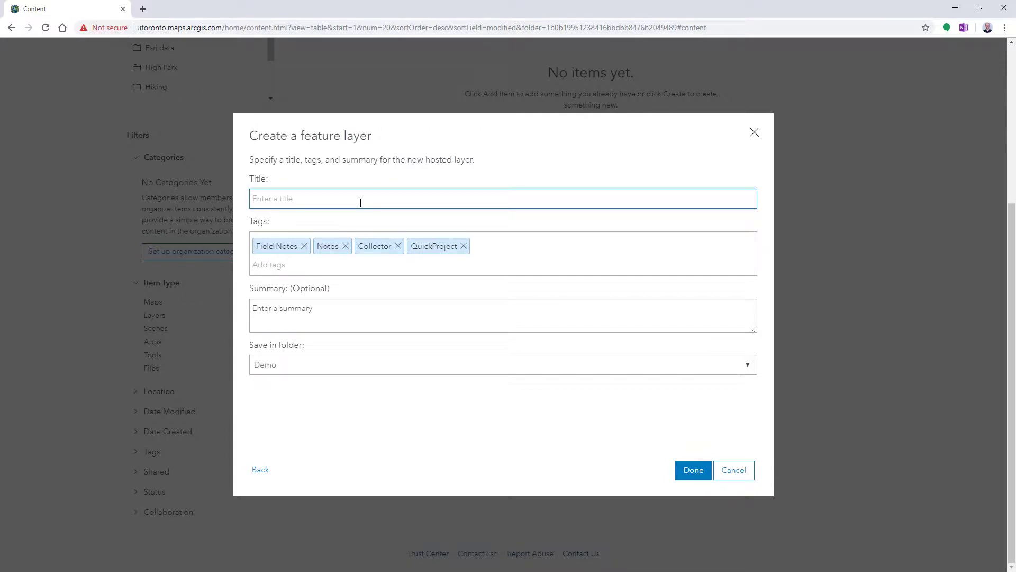
text(Campus_demo)
Finish creating Campus_demo and save the setting allowing others to export its data
click(694, 470)
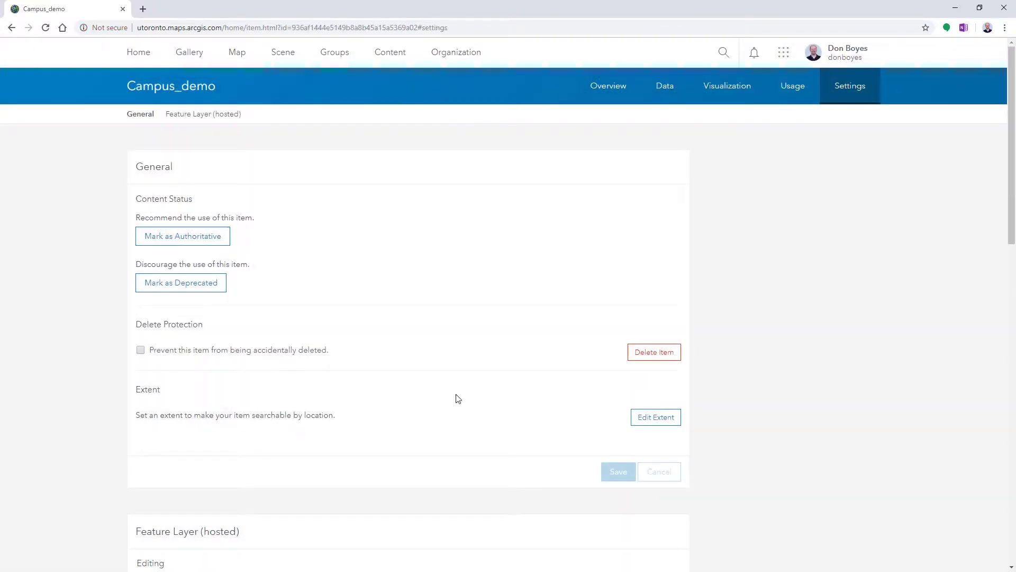
scroll(425, 440, down, 15)
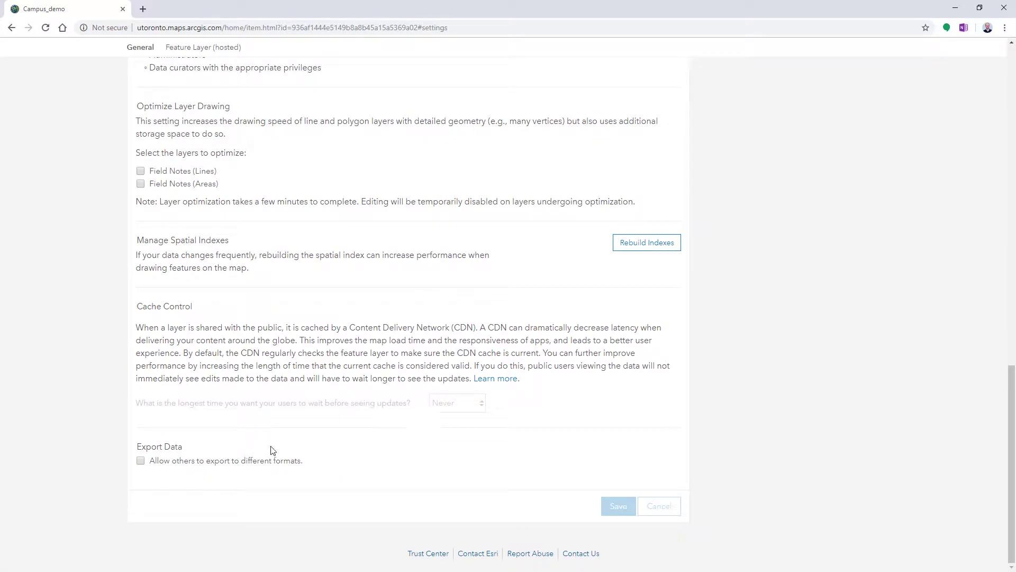
click(140, 462)
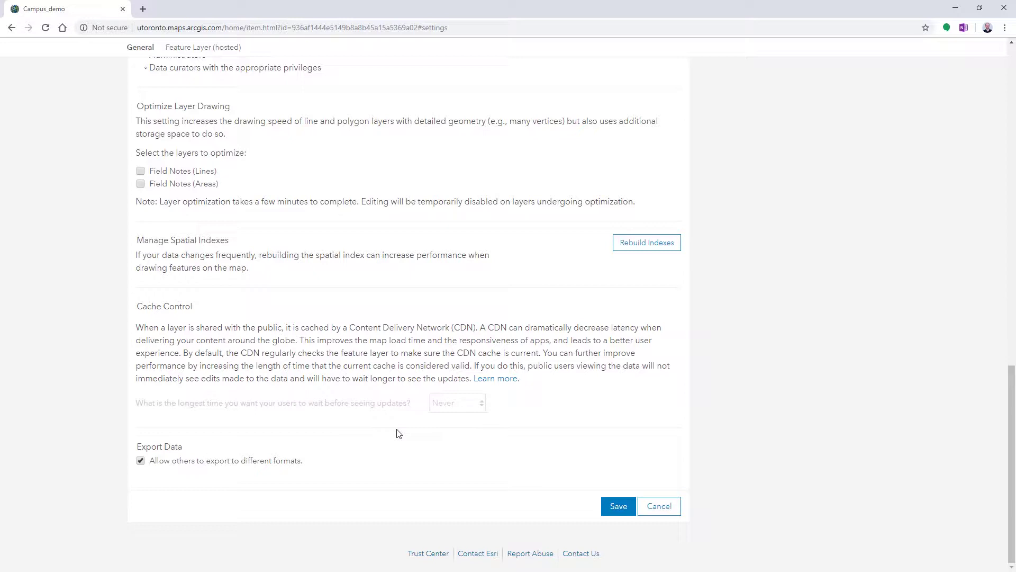
click(619, 507)
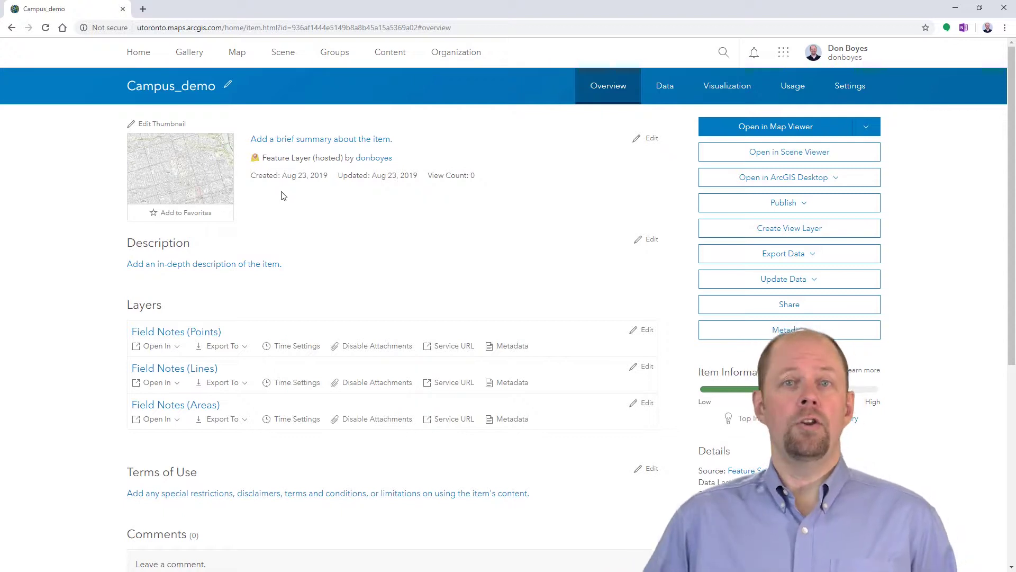
From My Content, start a new web map titled Campus_demo_map
click(392, 56)
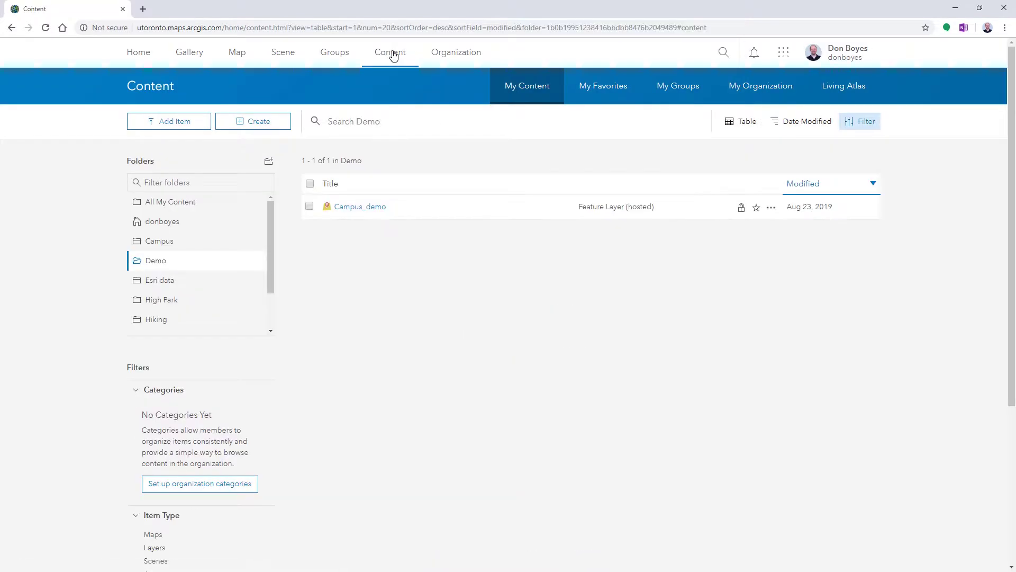
click(263, 127)
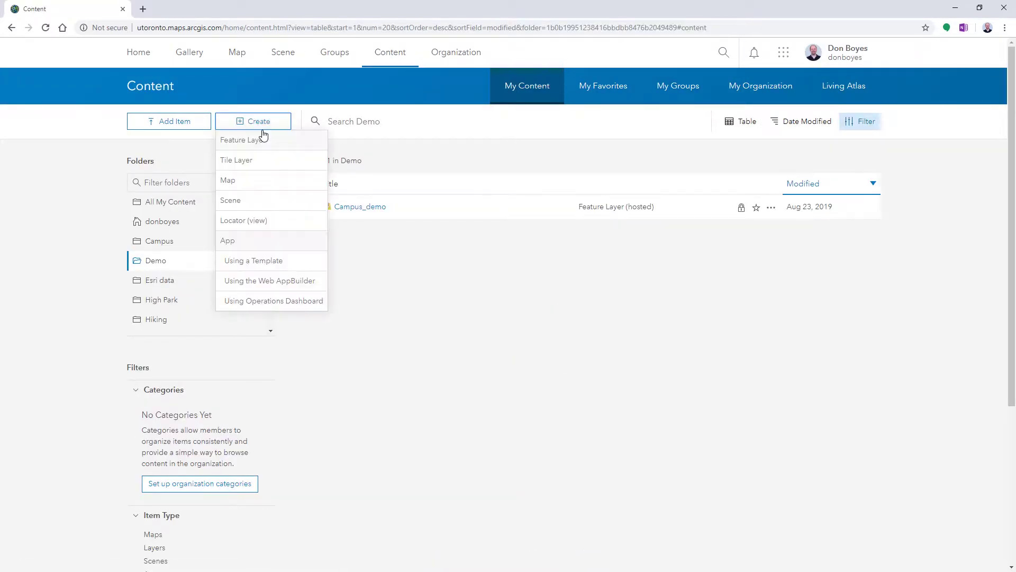
click(227, 178)
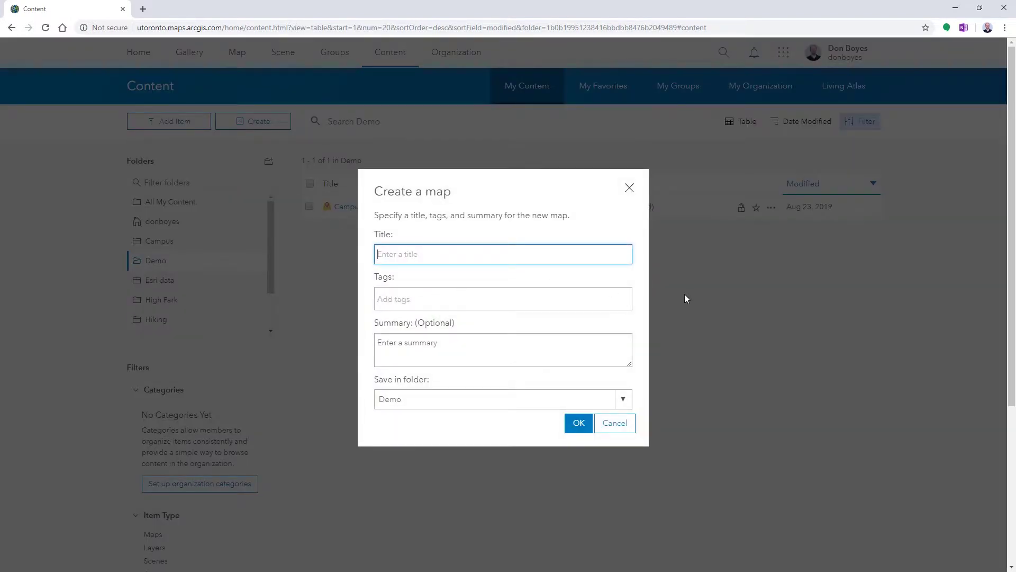
text(Campus_demo_map)
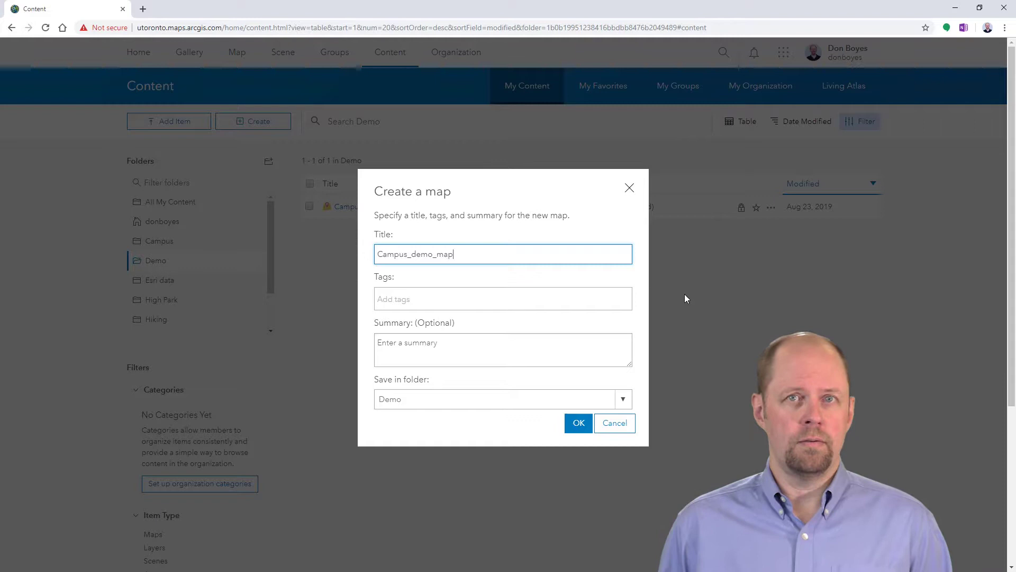
Tag the map campus and demo and create it in the Demo folder
click(493, 302)
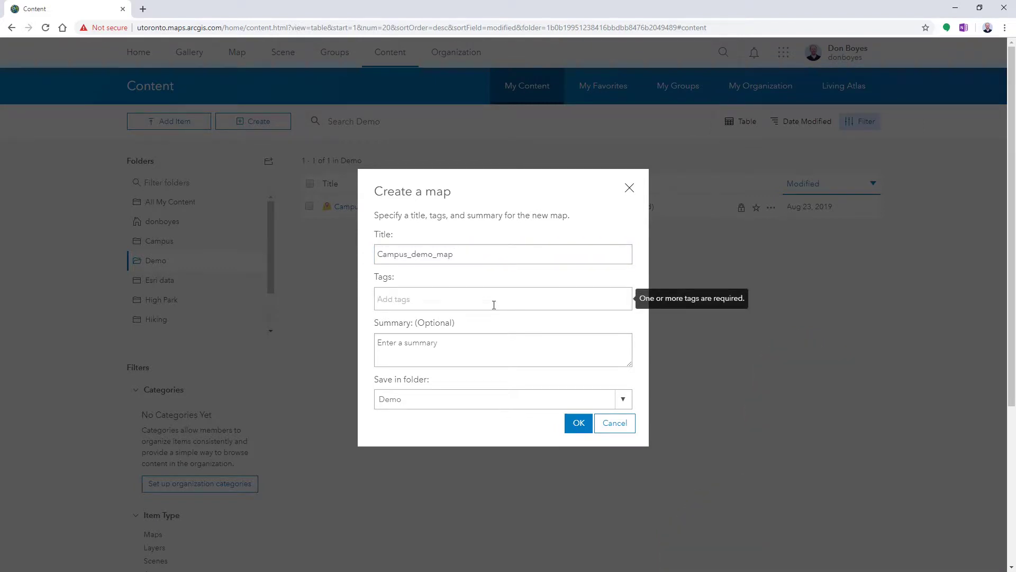
text(campu)
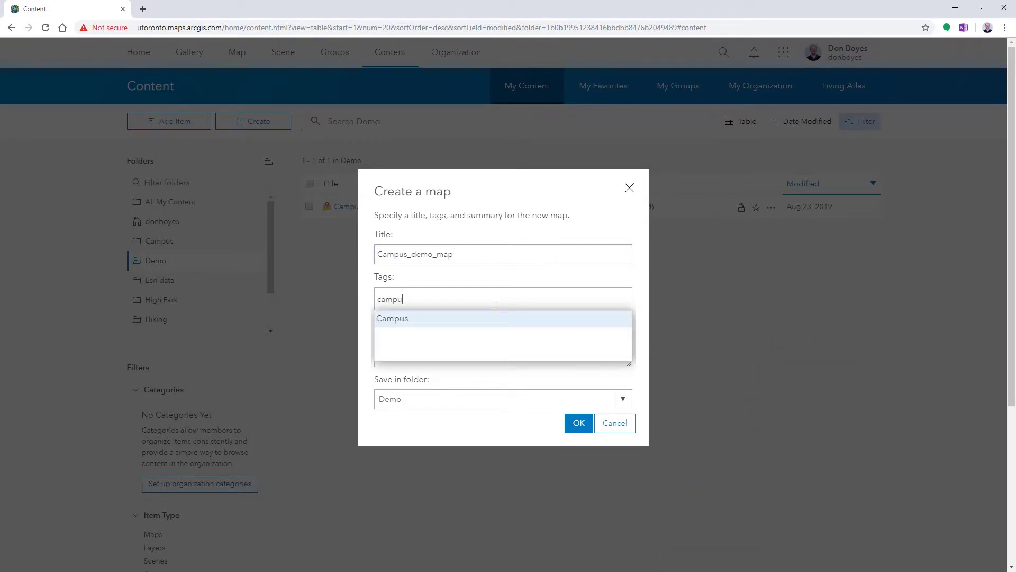
text(s)
key(Return)
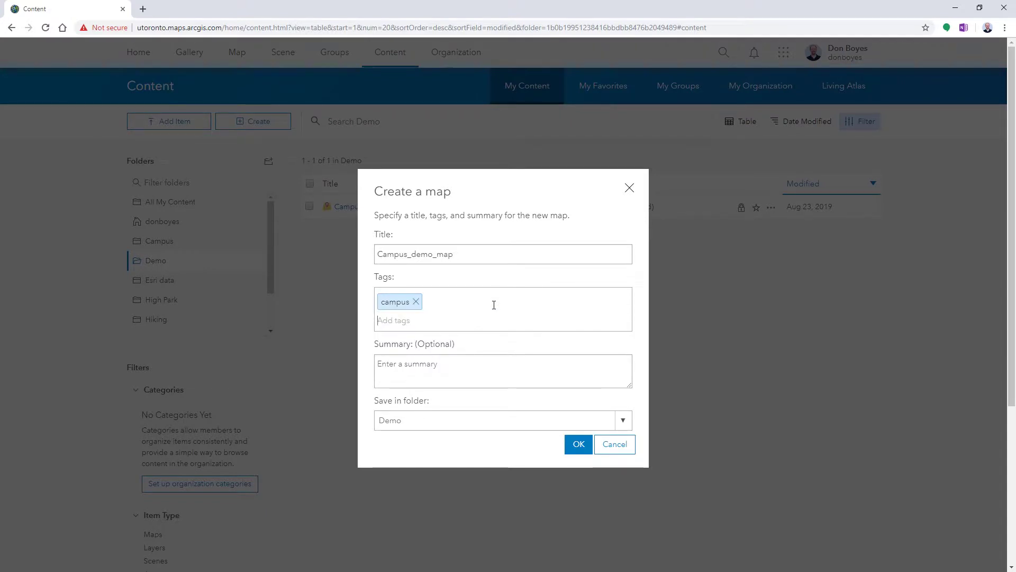
text(demo)
key(Return)
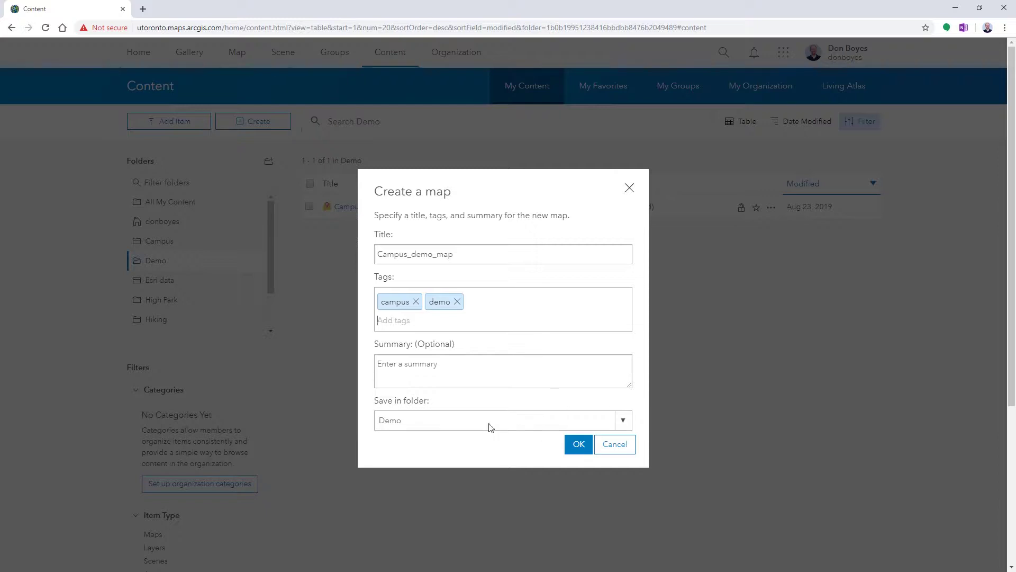
click(574, 447)
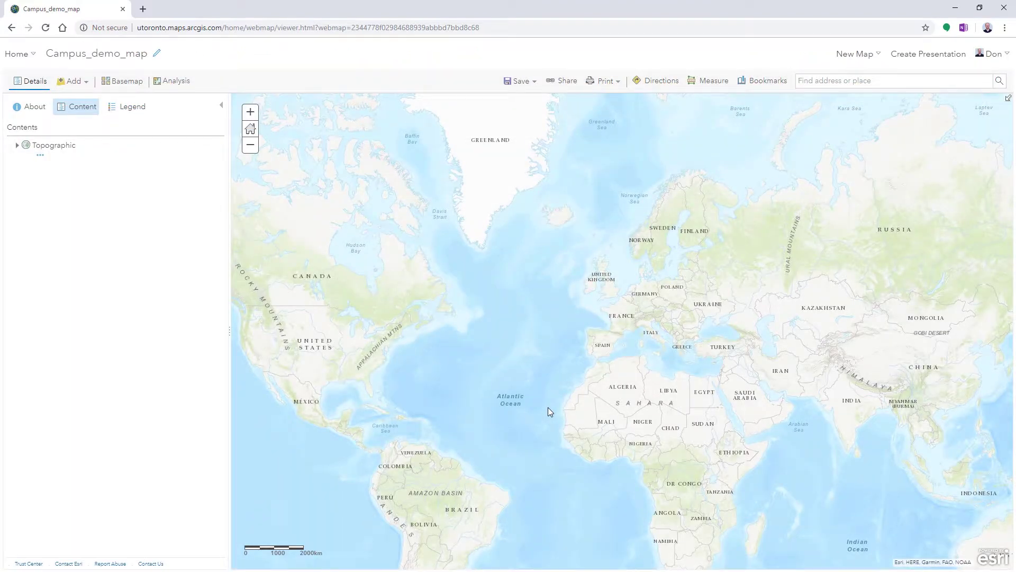
Zoom the map from the world view to Toronto and centre the campus near Queen's Park
scroll(364, 326, up, 3)
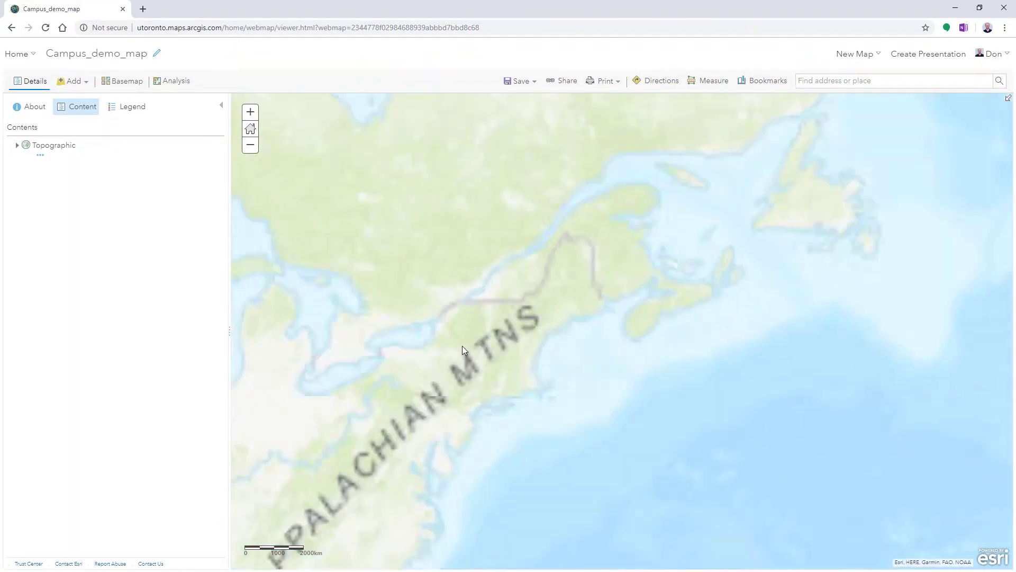
scroll(306, 344, up, 5)
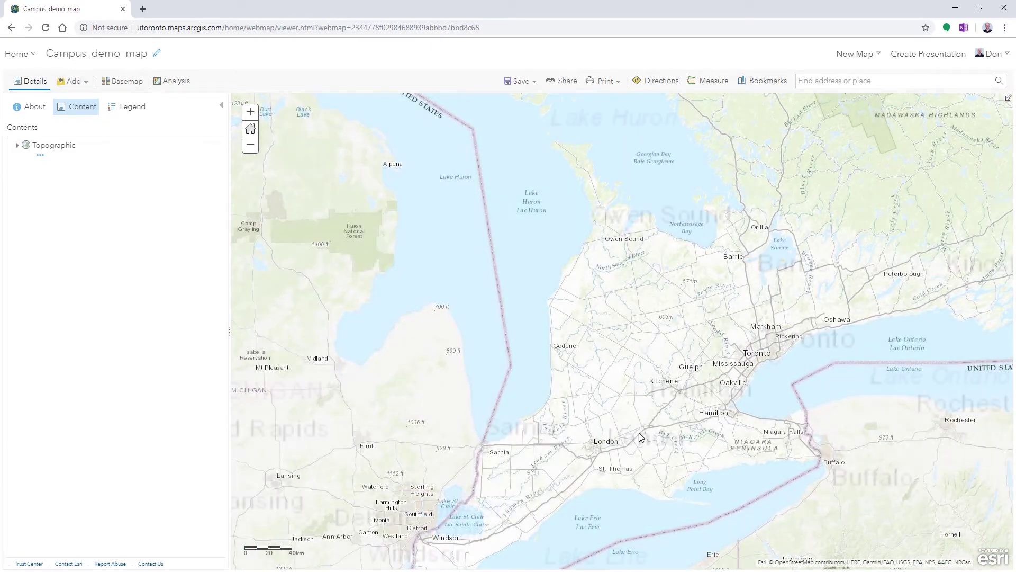
scroll(757, 363, up, 4)
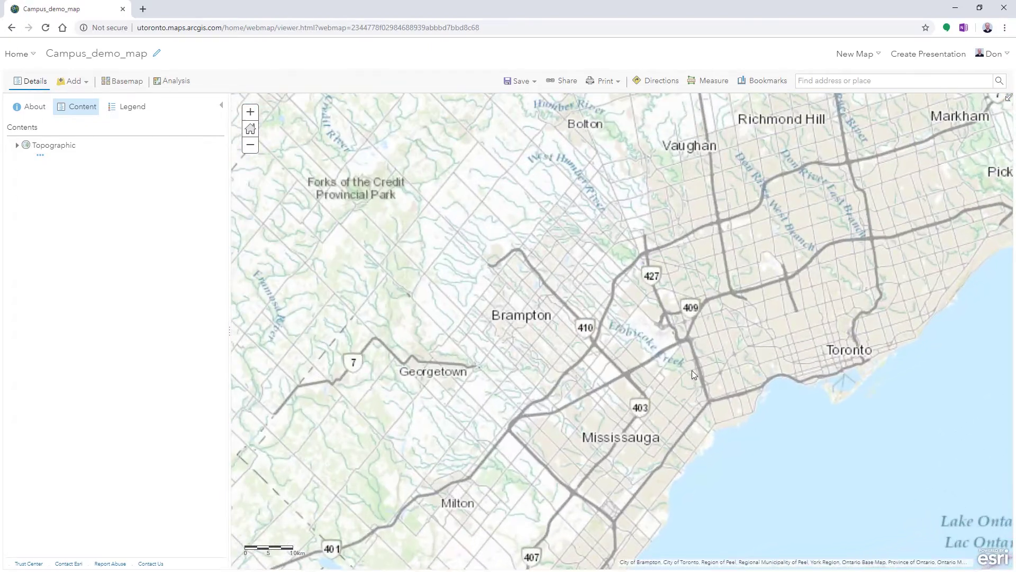
scroll(694, 374, up, 3)
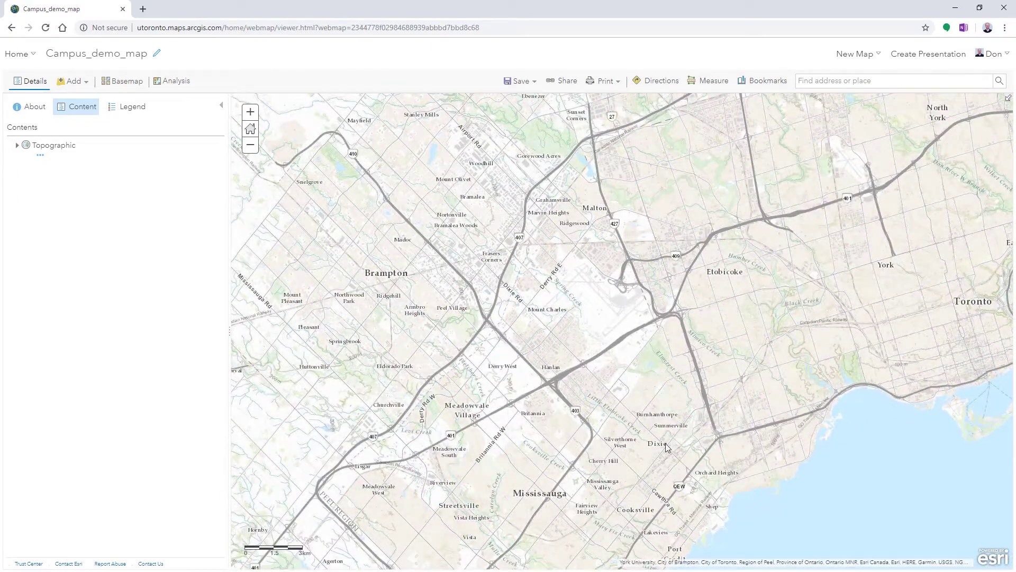
drag(666, 447, 330, 454)
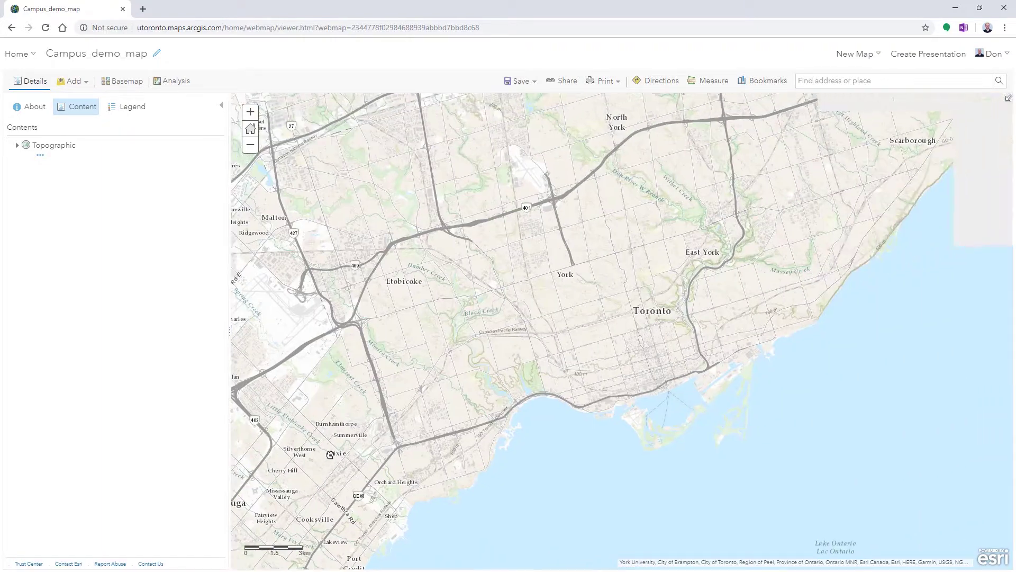
scroll(605, 348, up, 4)
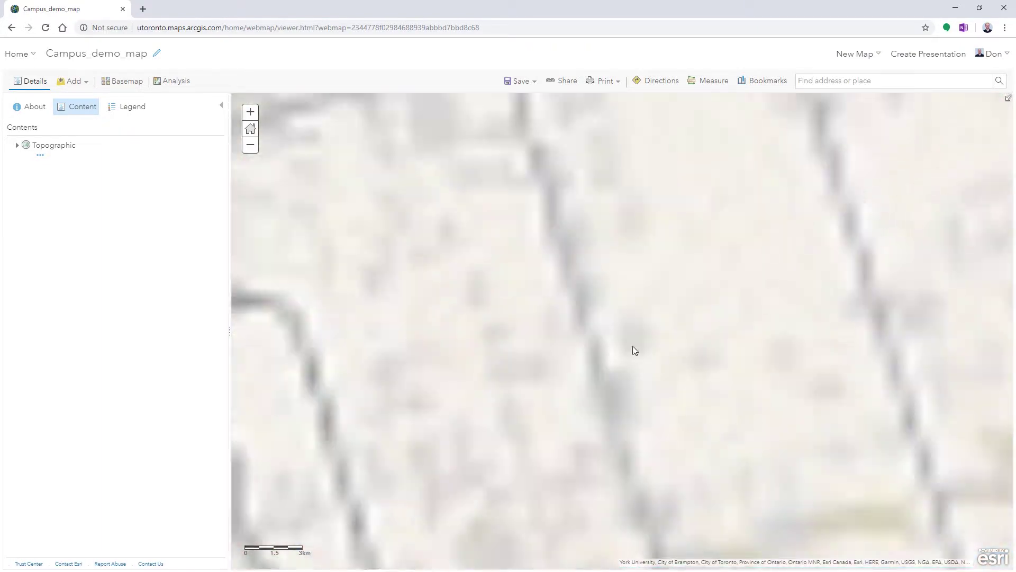
scroll(711, 323, down, 1)
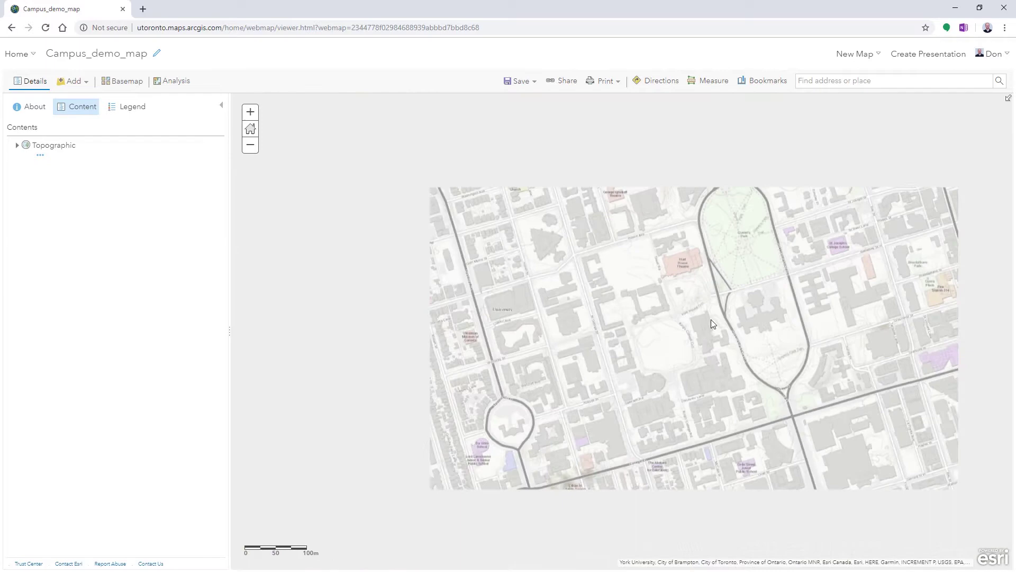
drag(596, 370, 585, 409)
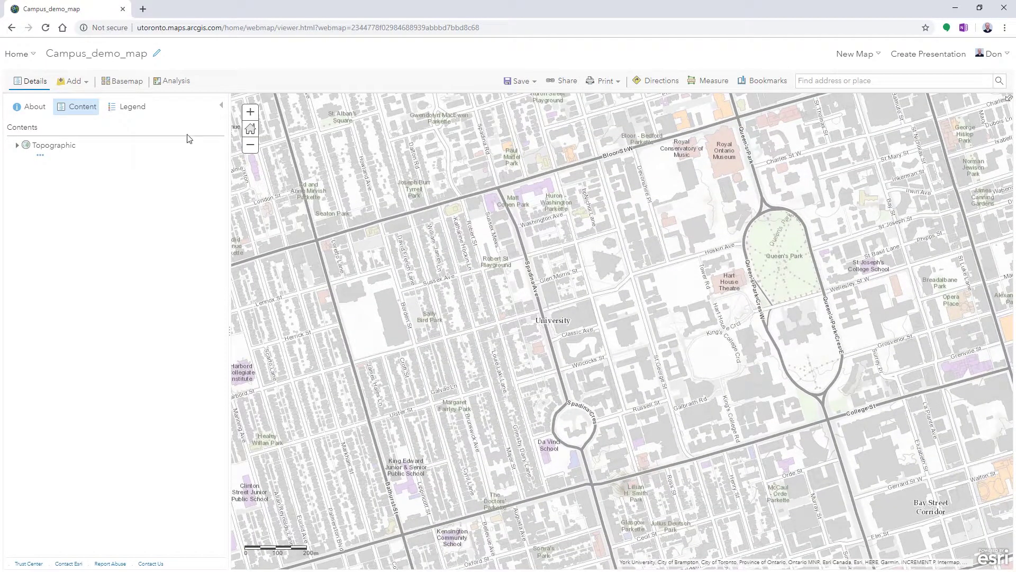
click(74, 85)
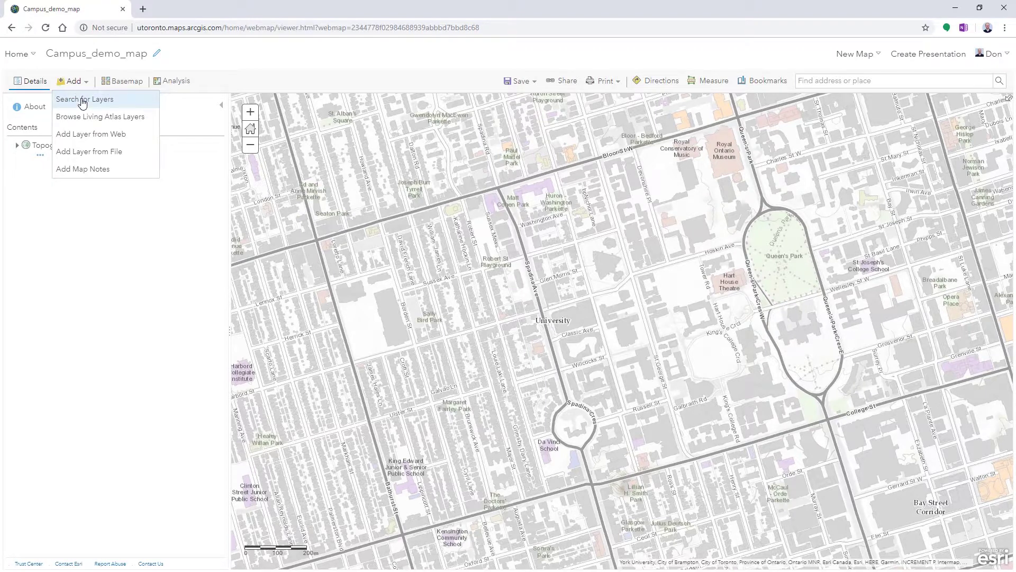
Find Campus_demo in My Content, add it to the map, and close its details panel
click(83, 100)
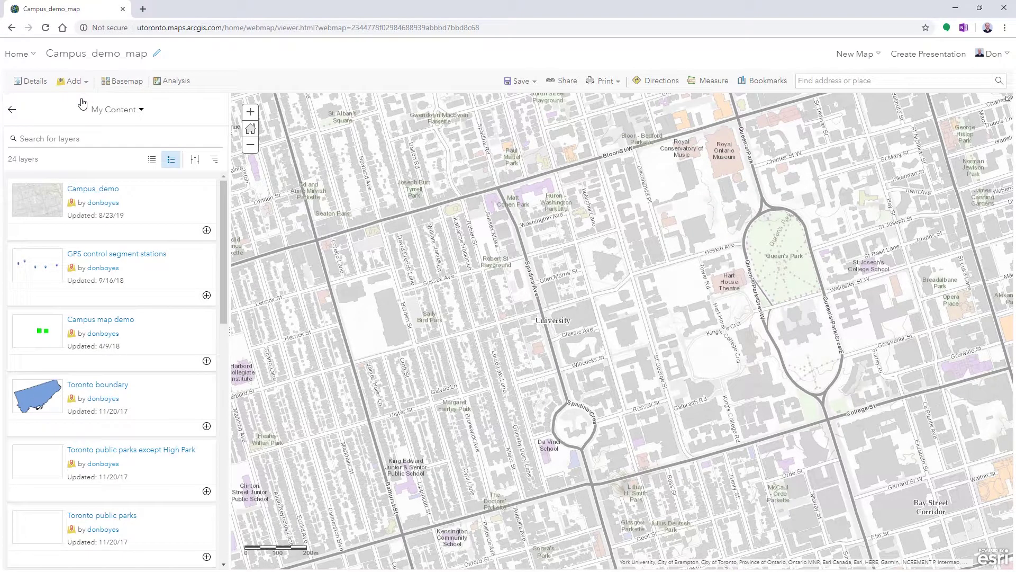
click(93, 189)
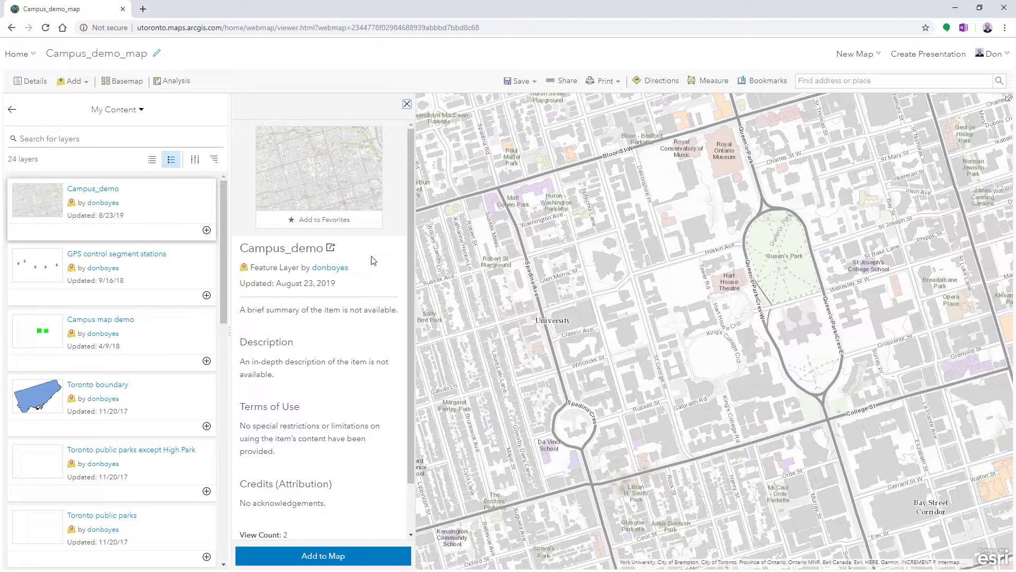
click(327, 555)
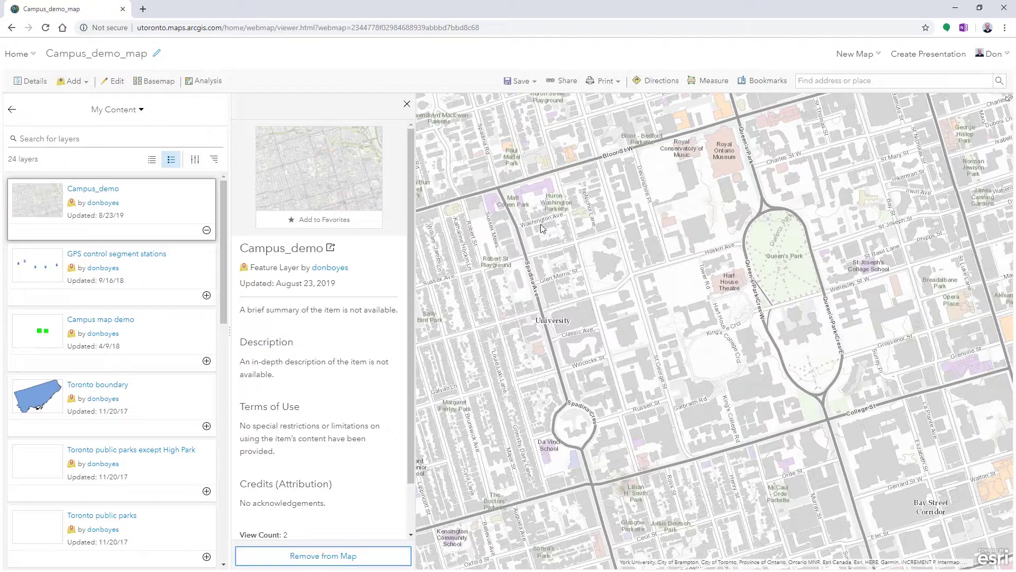
click(406, 105)
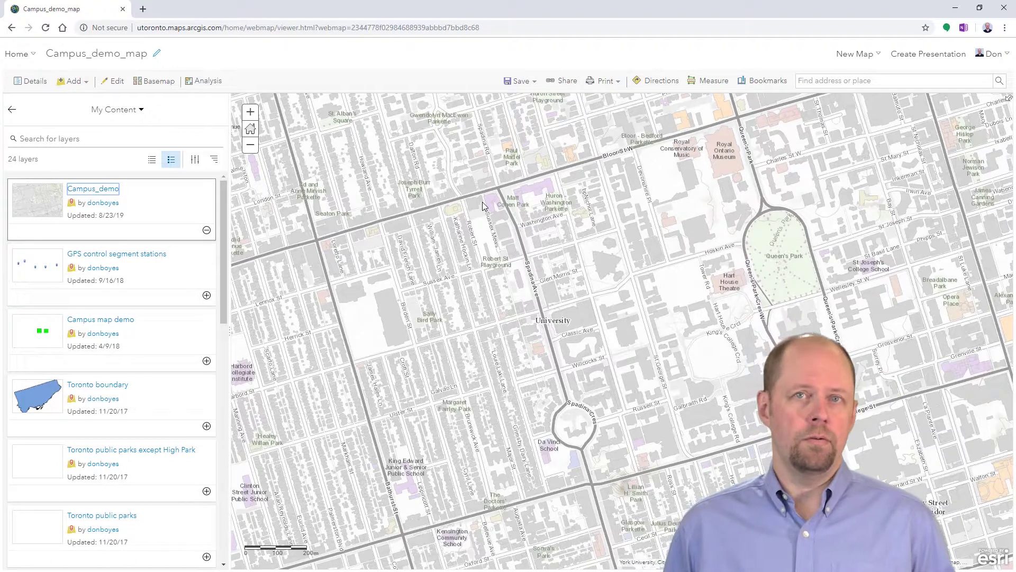
Save Campus_demo_map from the Map Viewer's Save menu to My Content
click(512, 82)
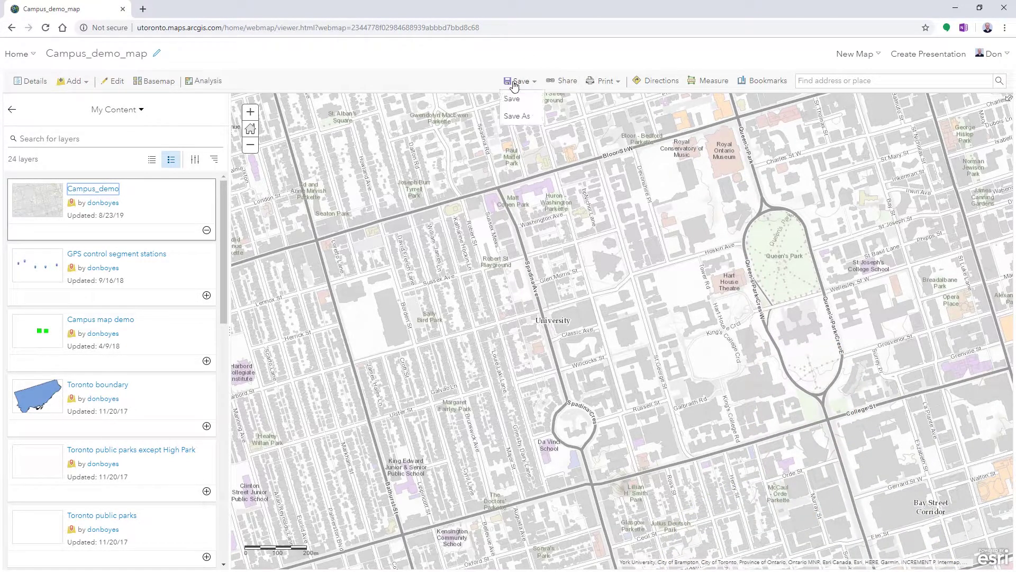
click(516, 100)
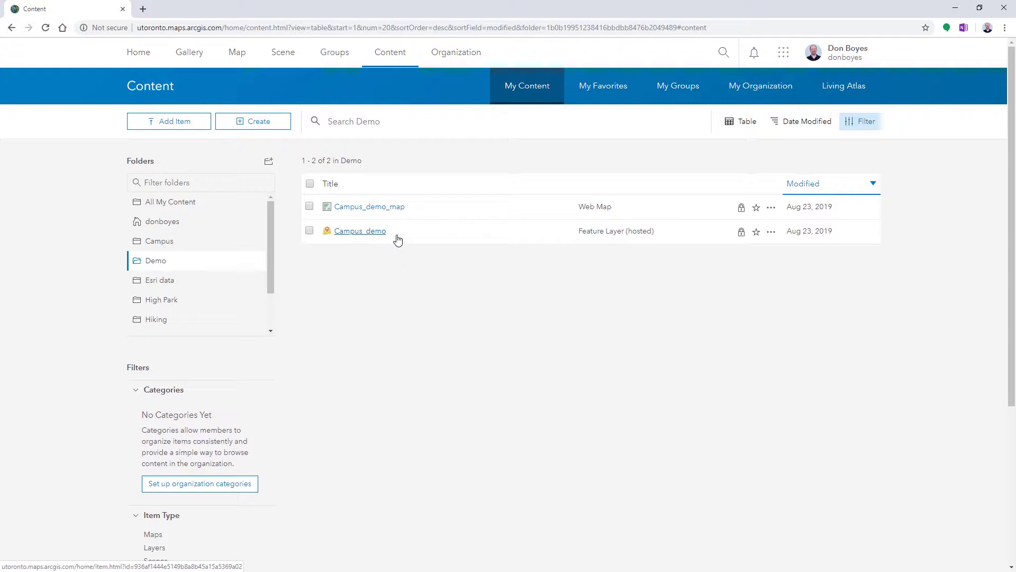
Open the Campus_demo_map item's Settings and check the Use in Collector for ArcGIS web map setting
click(387, 207)
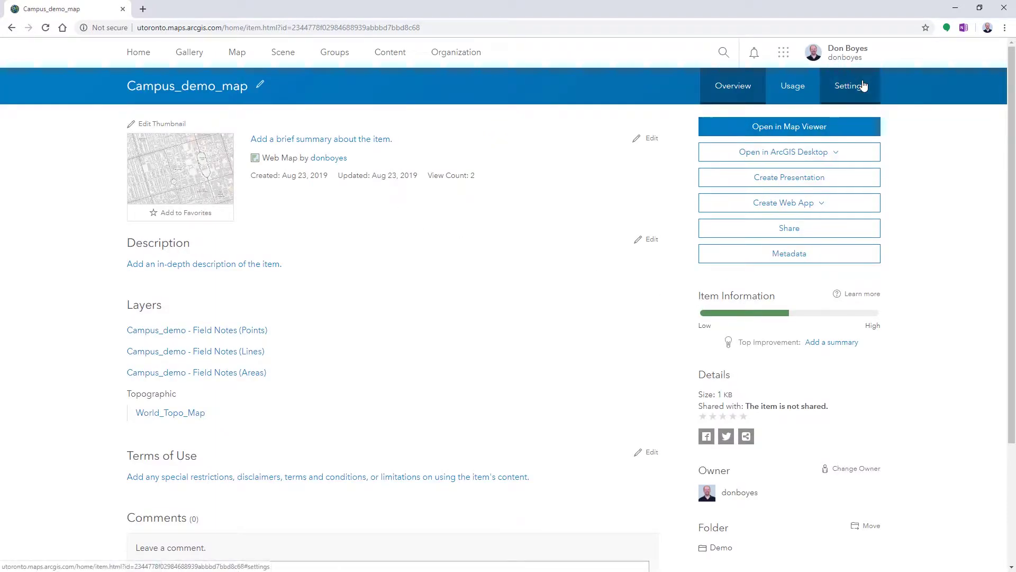
click(863, 88)
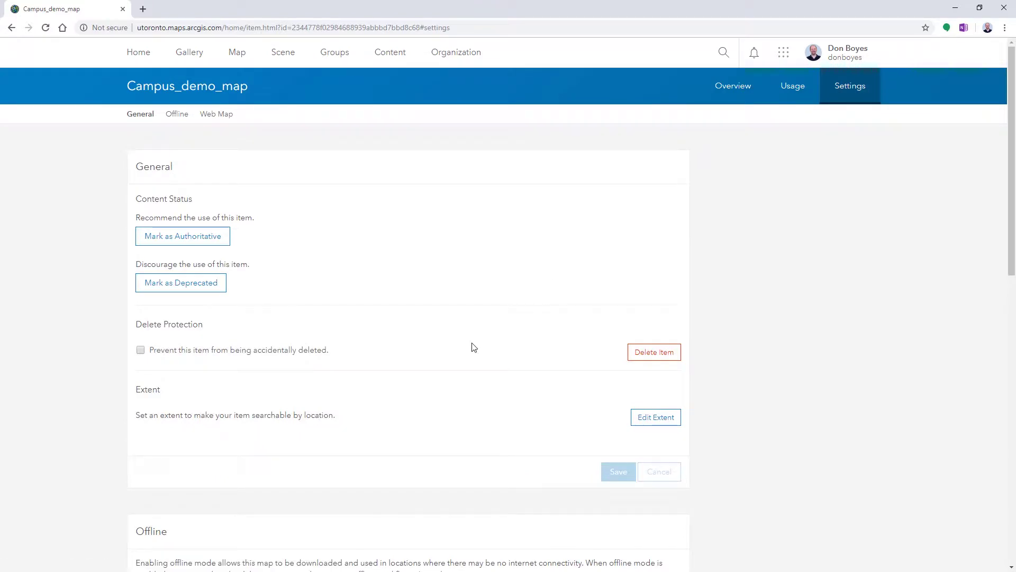
scroll(473, 347, down, 7)
scroll(473, 348, down, 6)
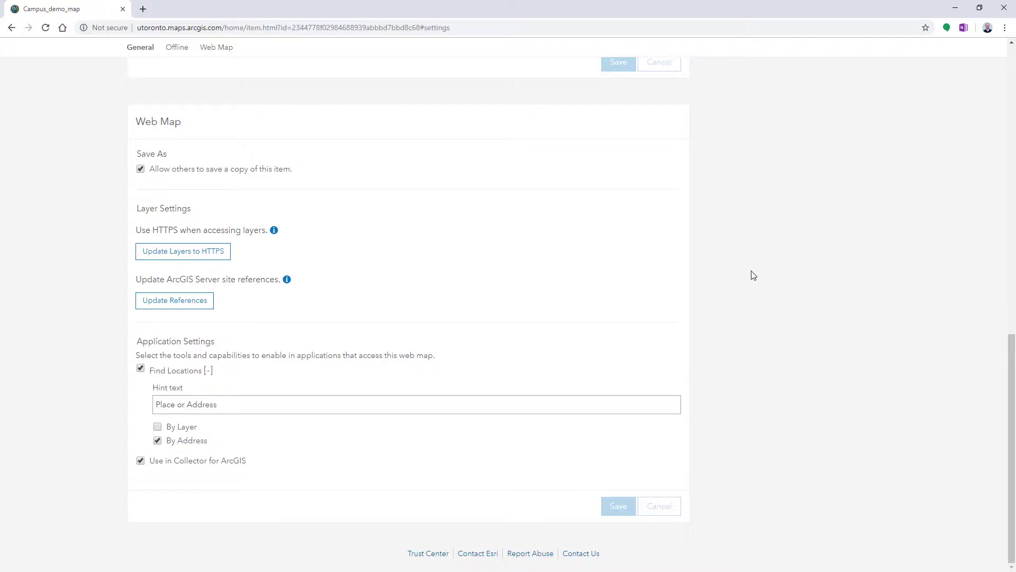
scroll(753, 275, up, 13)
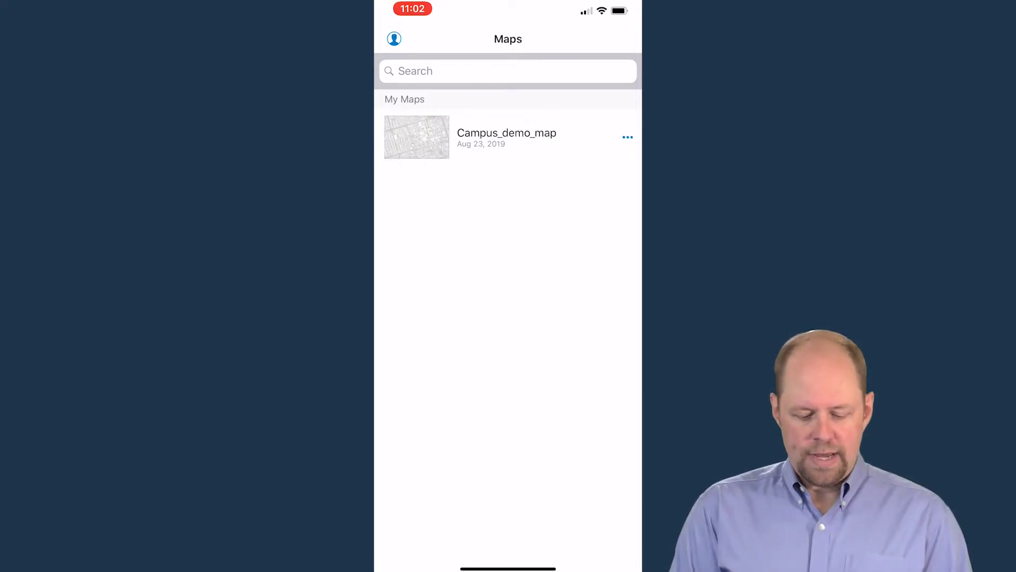
Open Campus_demo_map from the Collector Maps list for field collection
click(507, 137)
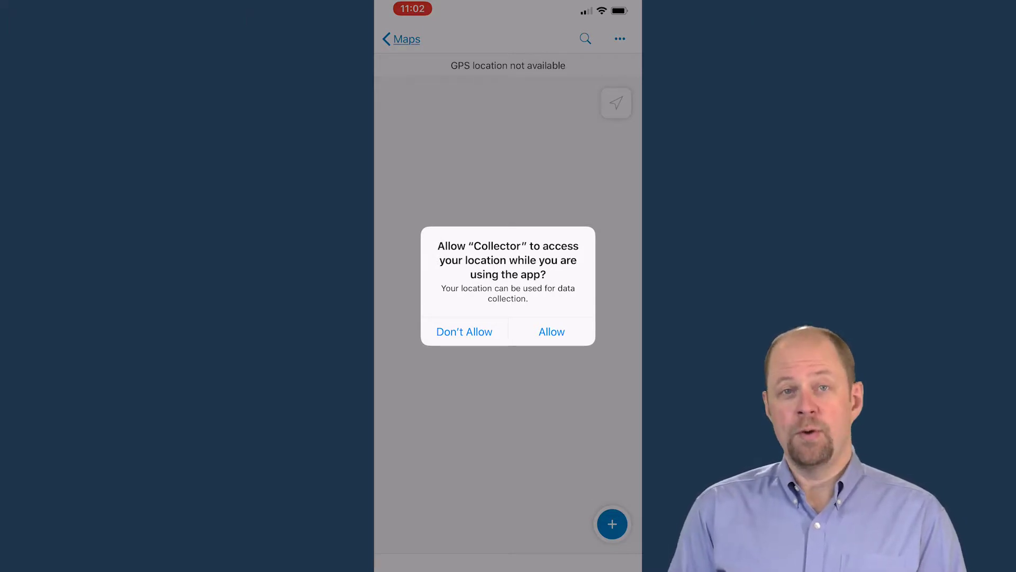
Allow location access and centre the zoomed map on the current GPS position
click(552, 331)
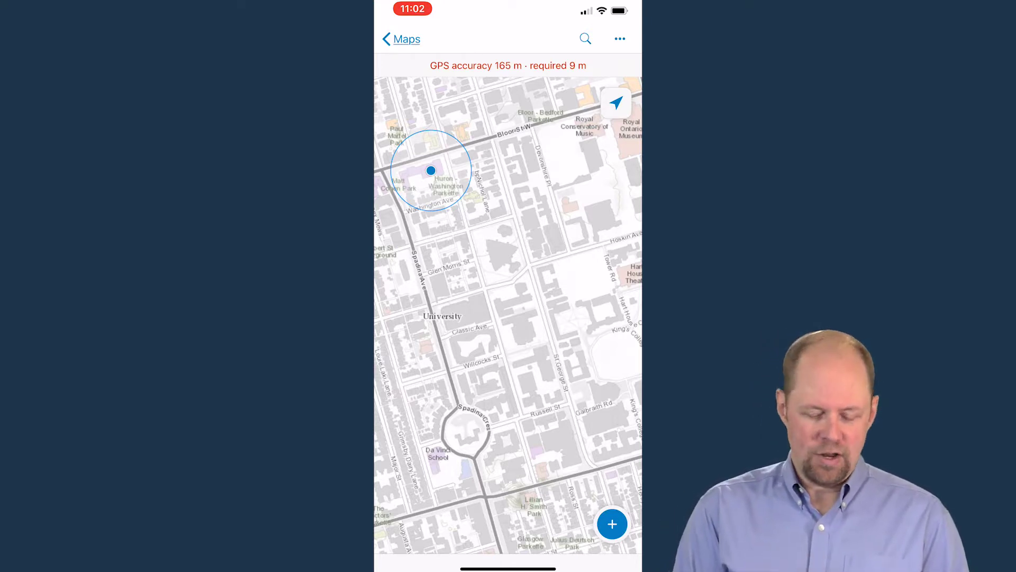
drag(431, 170, 514, 296)
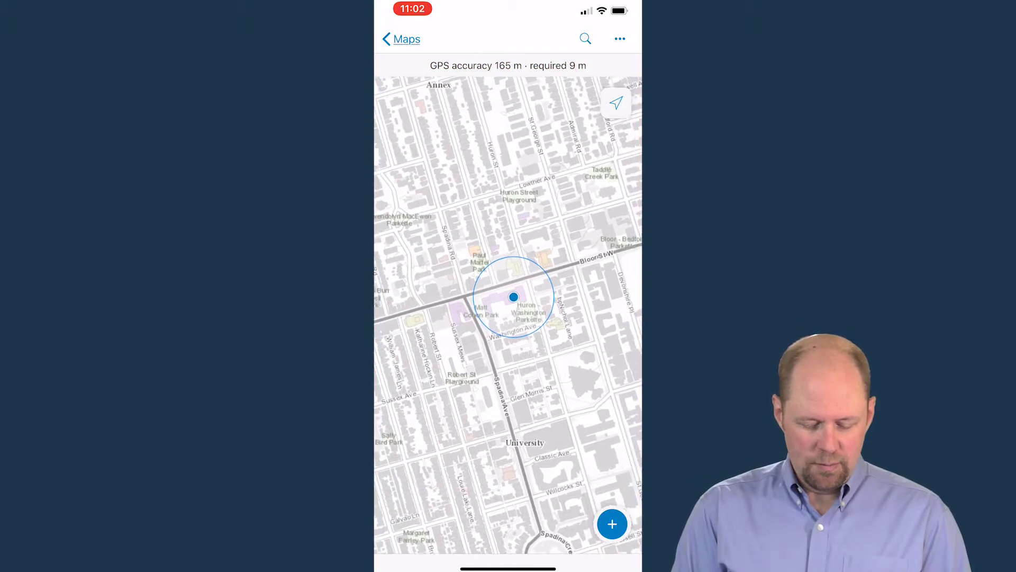
scroll(514, 296, up, 10)
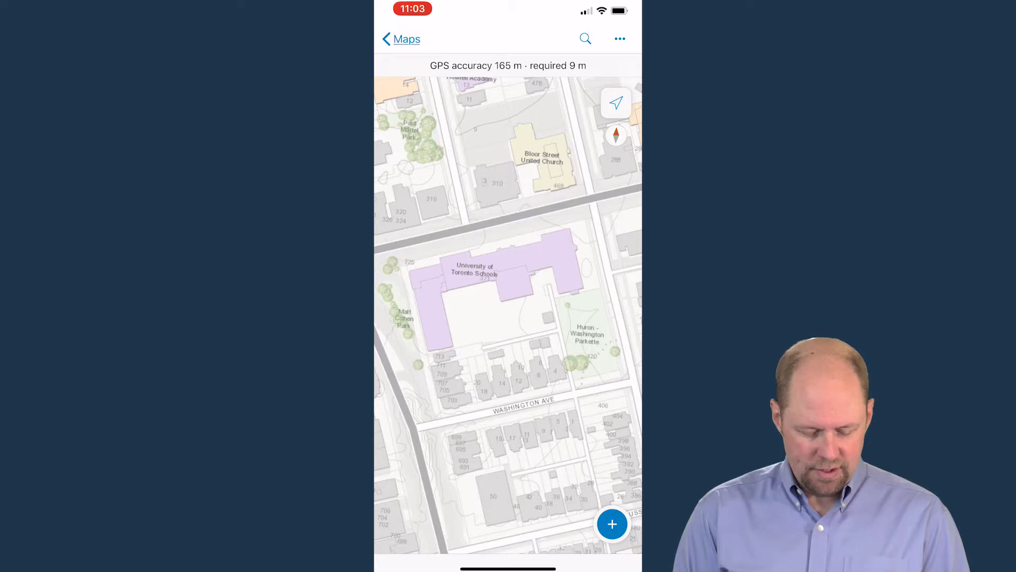
Add a Category 1 Field Notes point at 43.662837°N 79.399046°W and zoom in on it
click(612, 524)
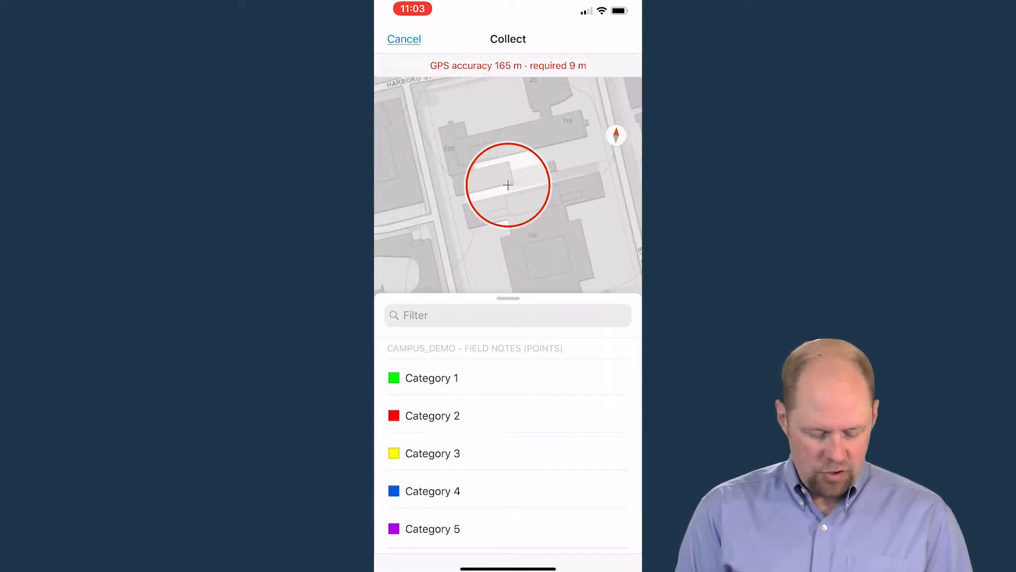
click(431, 377)
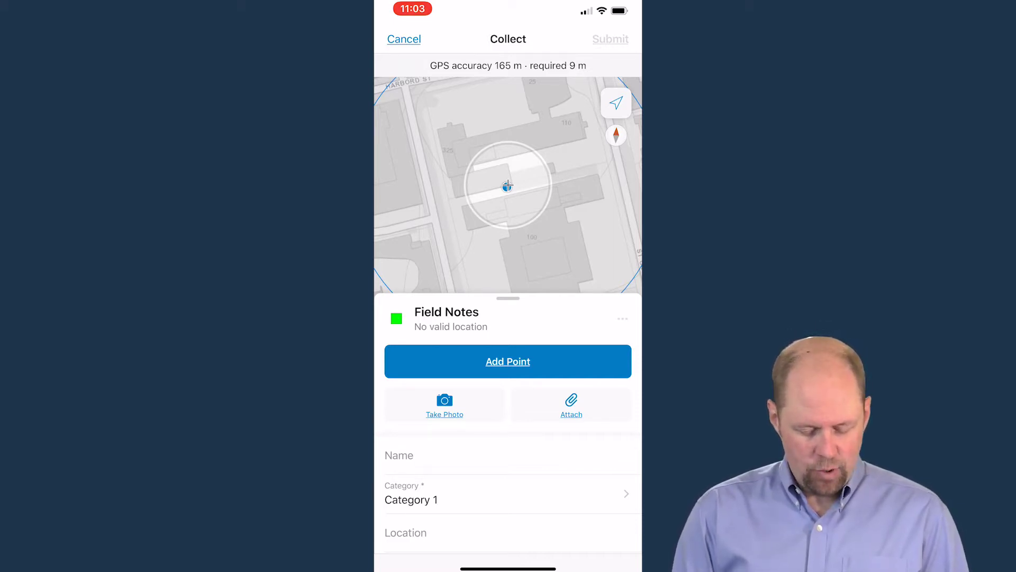
click(508, 361)
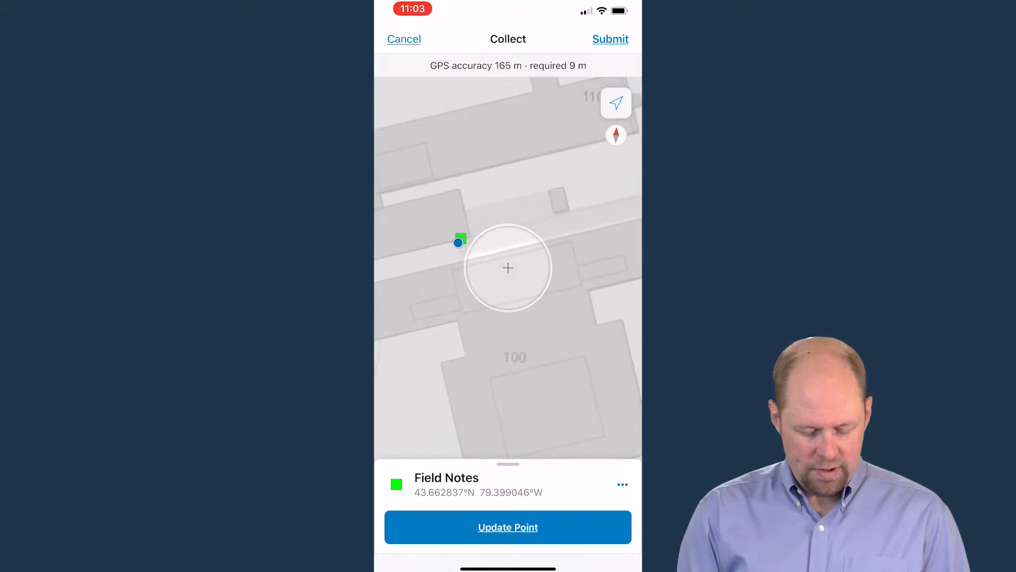
drag(460, 239, 509, 270)
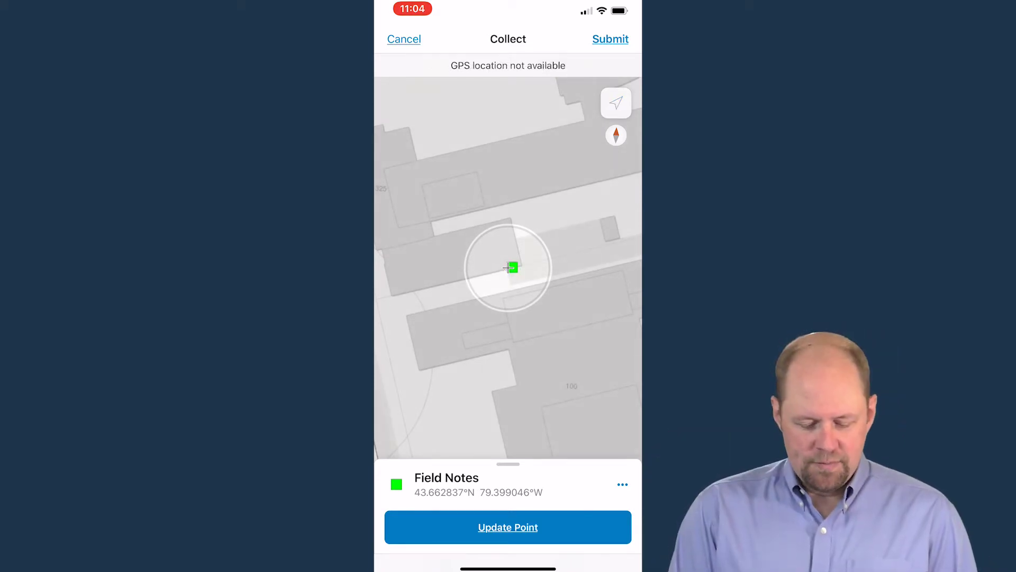
Submit the Category 1 Field Notes point collected in Collector
click(610, 38)
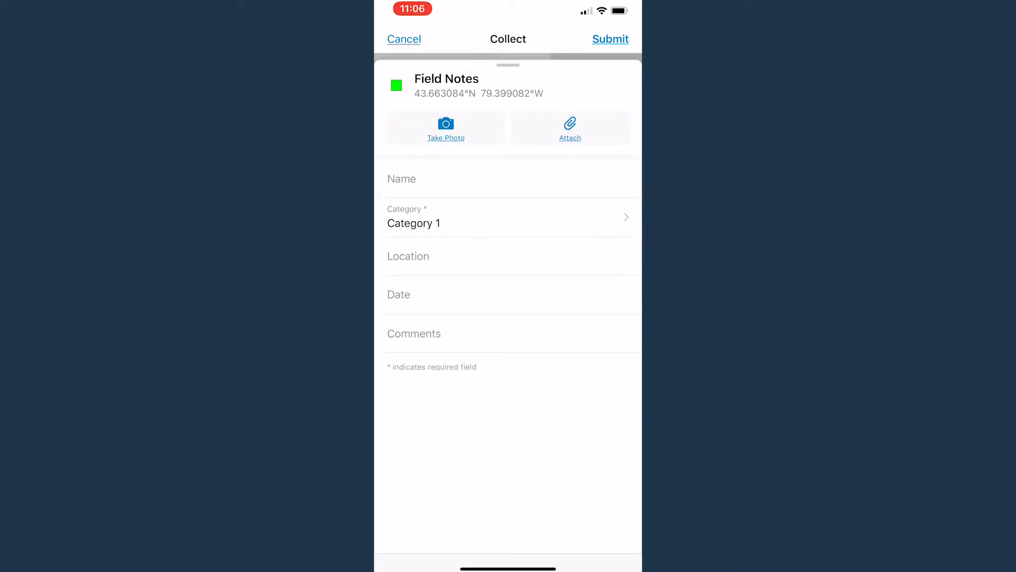
click(414, 333)
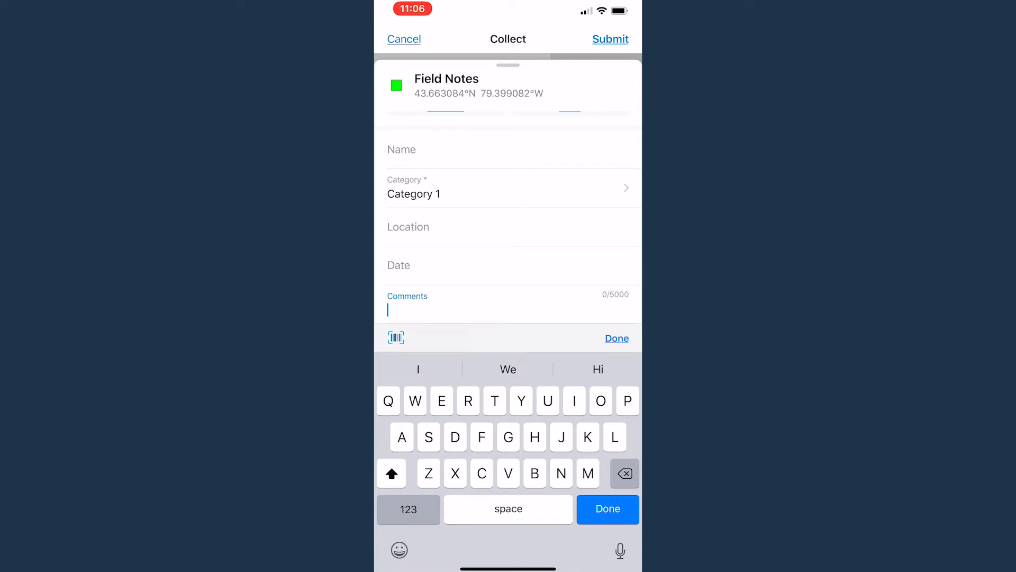
key(Return)
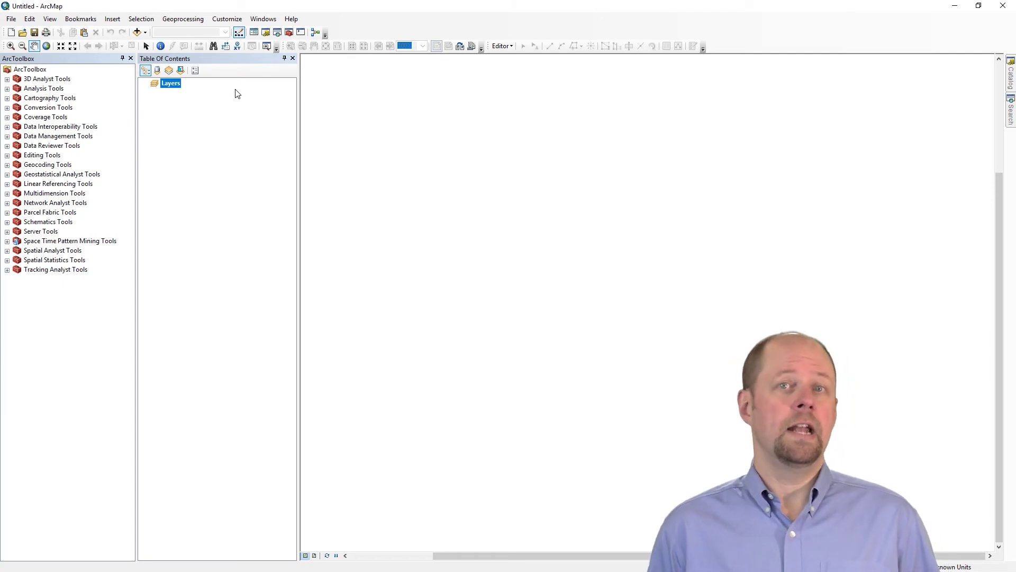
Add the Campus_demo hosted layer to ArcMap from ArcGIS Online
click(146, 33)
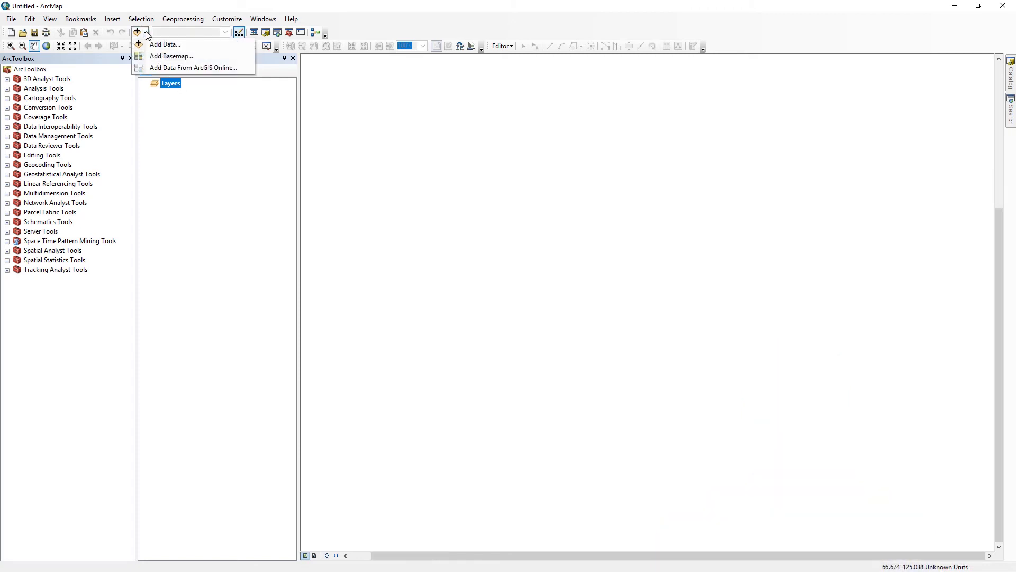
click(158, 67)
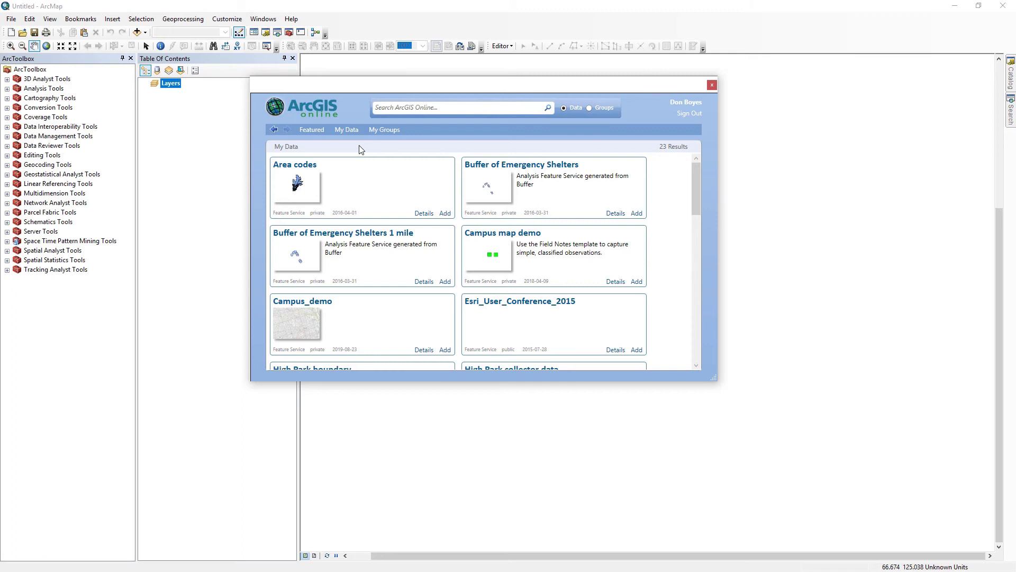
click(321, 304)
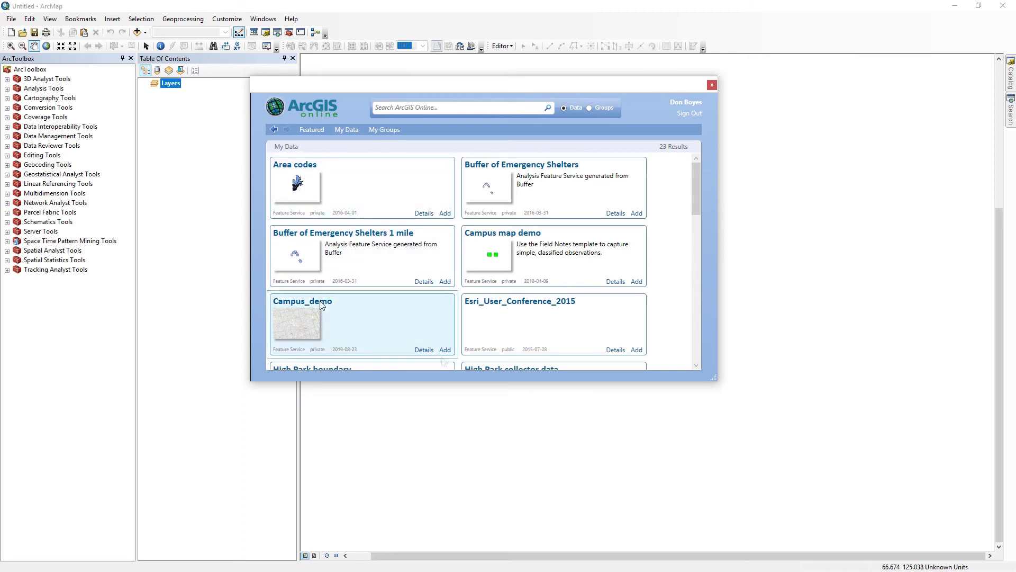
click(447, 350)
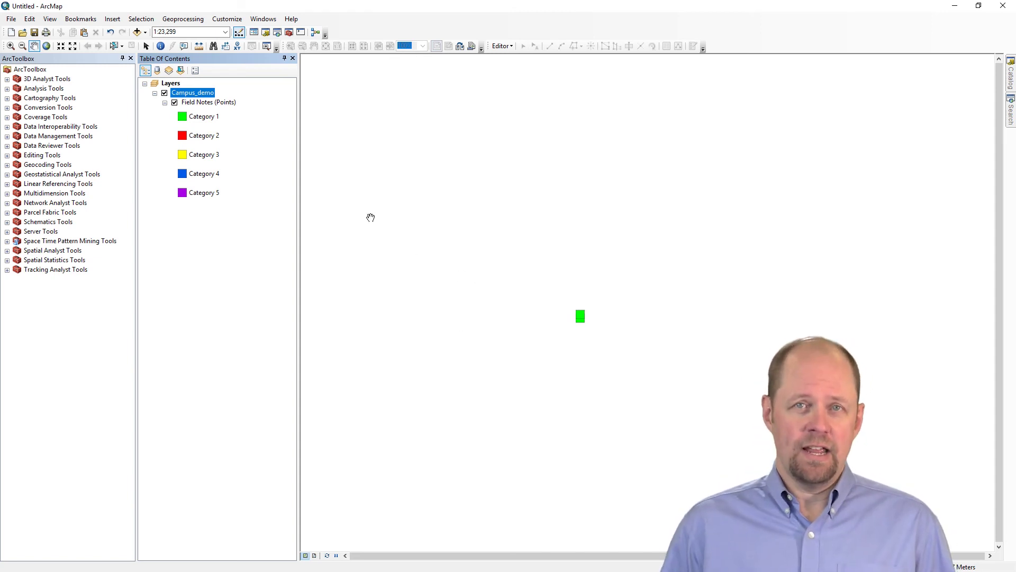
key(Down)
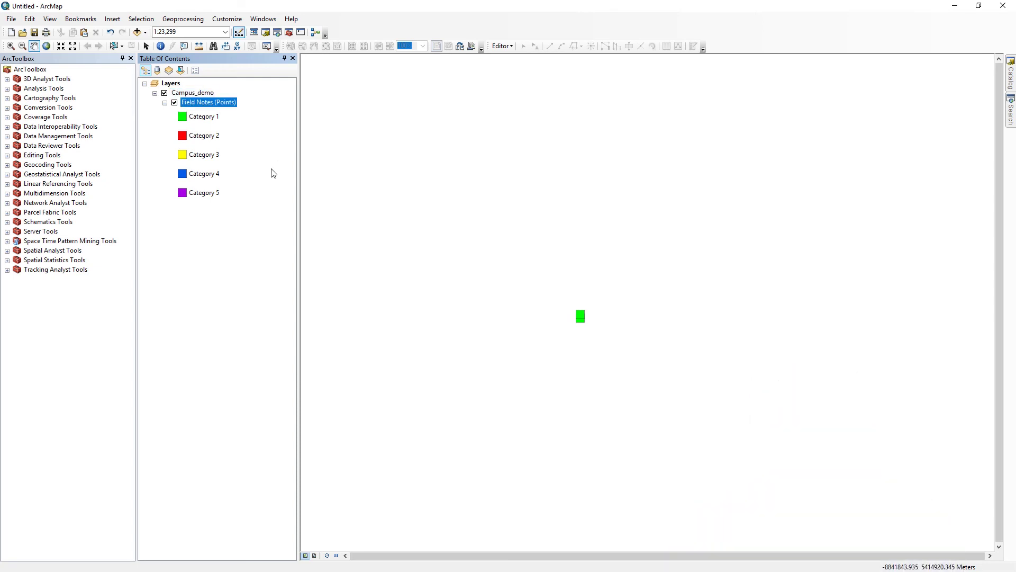